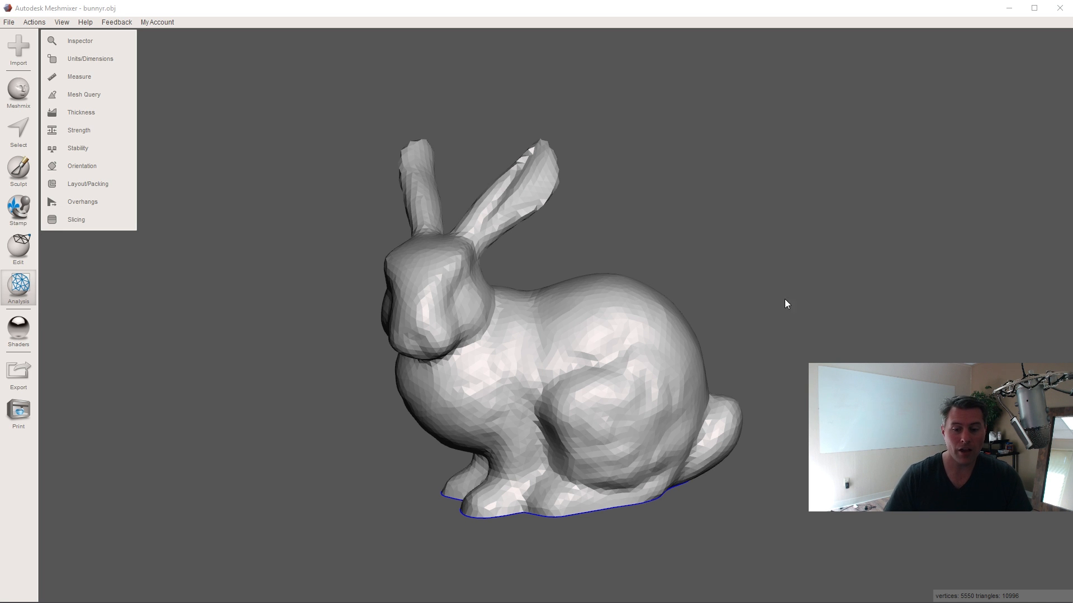
Run the Inspector and auto-repair the base hole using the Flat Fill hole mode.
mouse_move(835, 319)
right_down()
mouse_move(839, 234)
mouse_move(866, 167)
mouse_move(821, 167)
mouse_move(776, 307)
mouse_move(747, 343)
mouse_move(718, 352)
mouse_move(811, 271)
mouse_move(812, 209)
mouse_move(769, 288)
mouse_move(804, 281)
right_up()
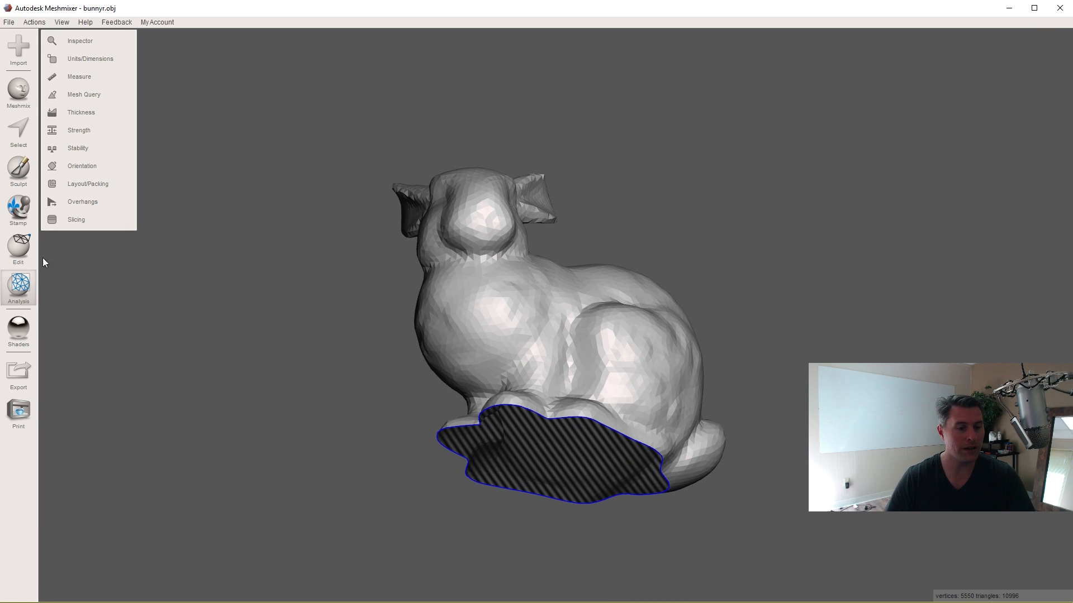
click(80, 41)
mouse_move(275, 315)
right_down()
mouse_move(375, 275)
mouse_move(419, 285)
right_up()
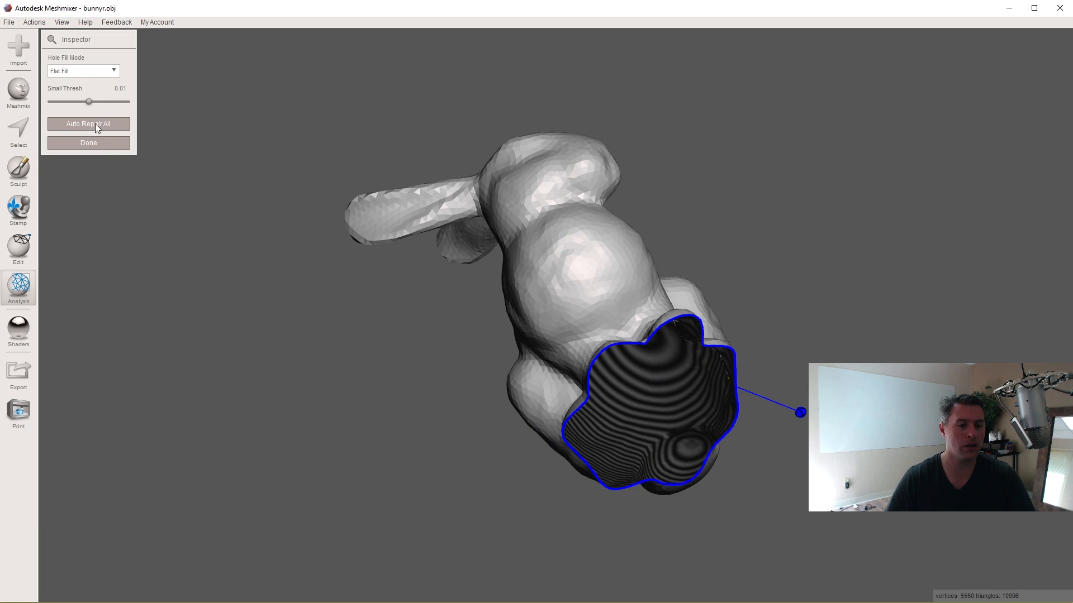
click(83, 72)
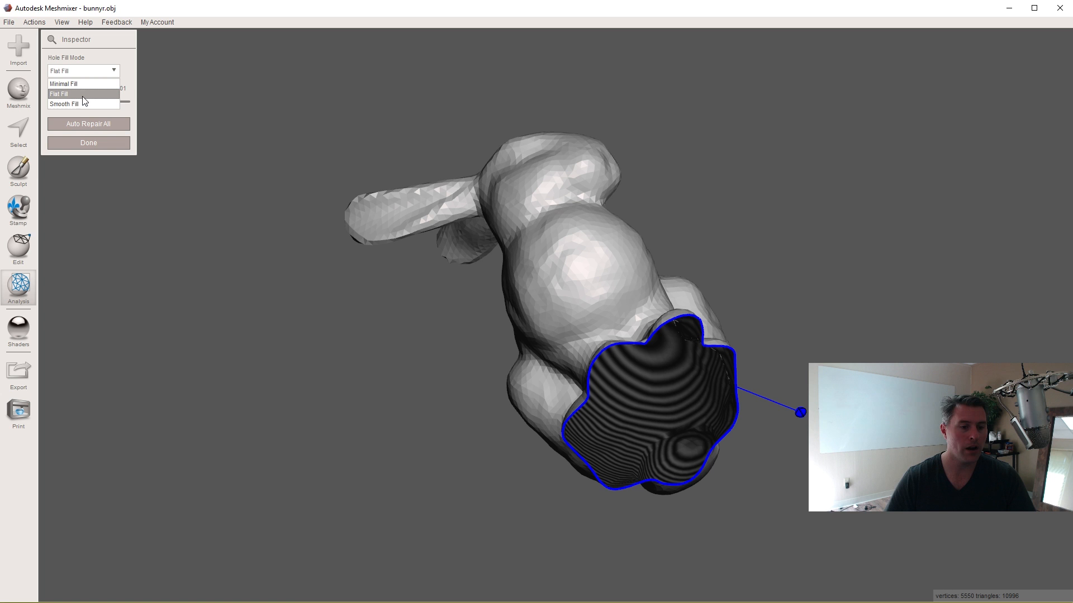
click(90, 124)
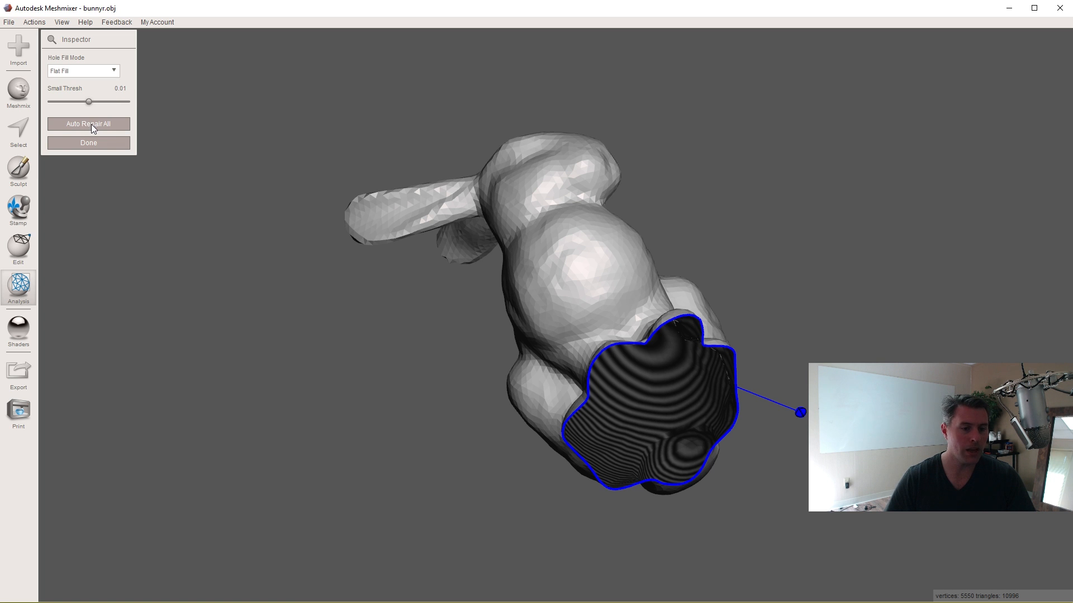
Orbit around the repaired bunny to check the filled base.
mouse_move(373, 331)
mouse_down()
mouse_move(274, 411)
mouse_move(479, 492)
mouse_move(248, 441)
mouse_move(468, 431)
mouse_up()
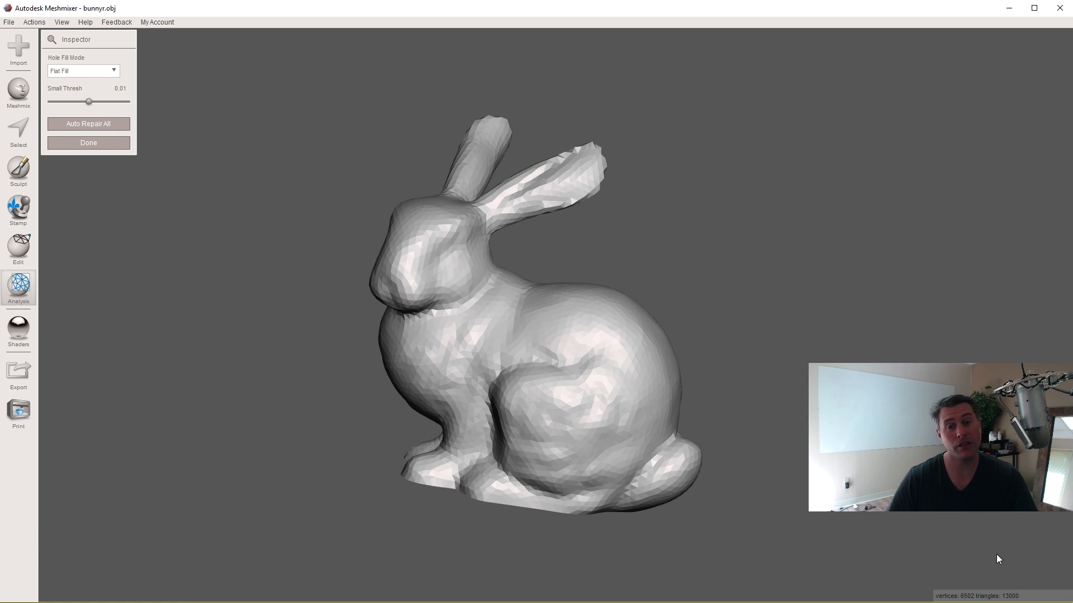
drag(922, 503, 754, 363)
mouse_move(754, 363)
right_down()
mouse_move(758, 305)
mouse_move(758, 359)
mouse_move(791, 388)
right_up()
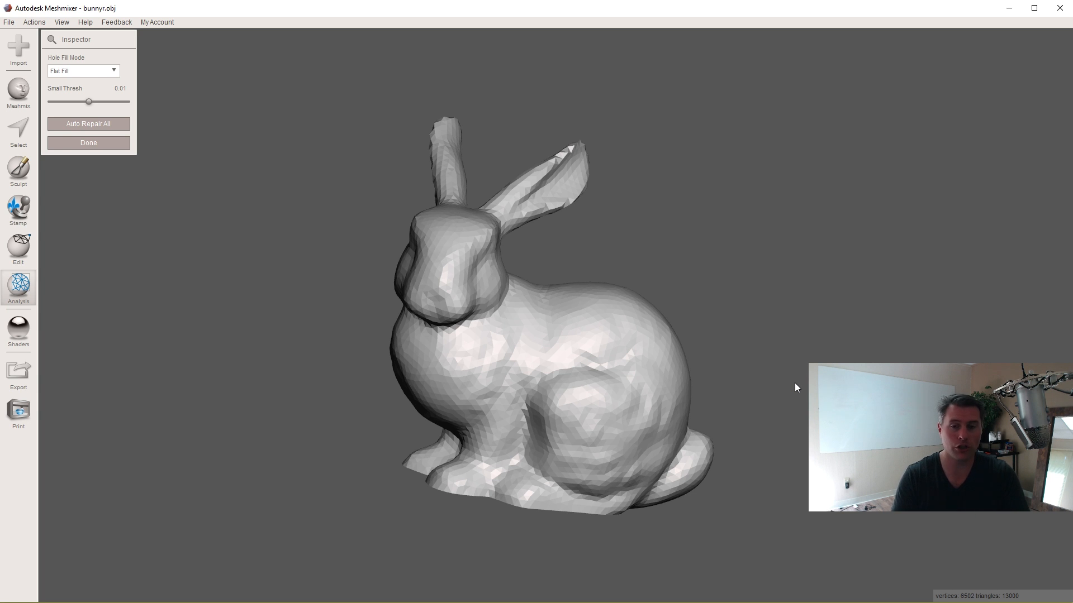
Leave the Inspector and export the mesh (Ctrl+E) as rabbitTRIS OBJ on the Desktop.
click(88, 142)
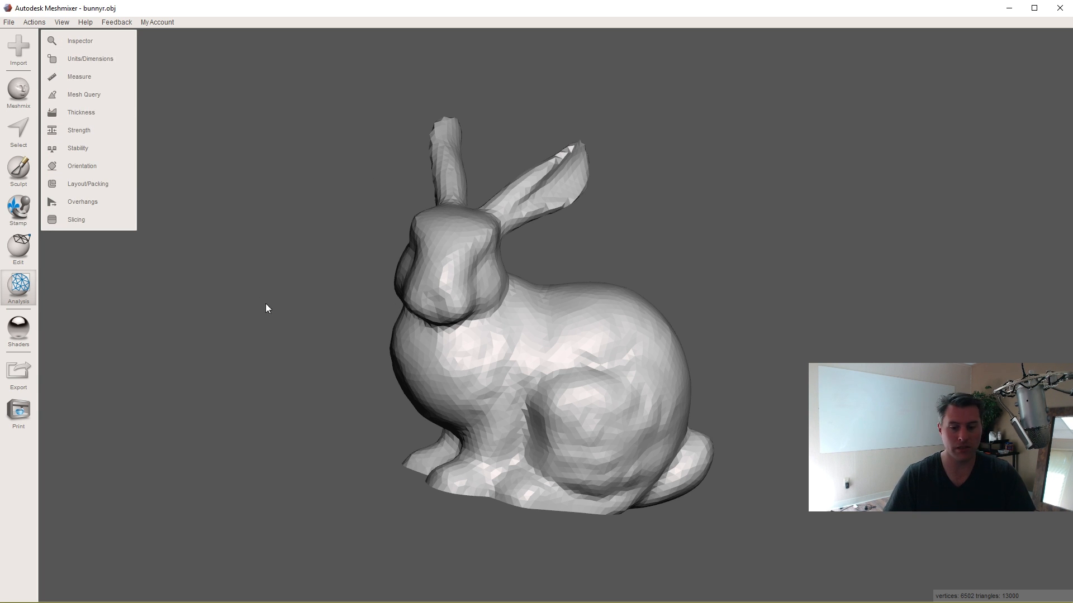
right_drag(265, 304, 377, 282)
click(9, 22)
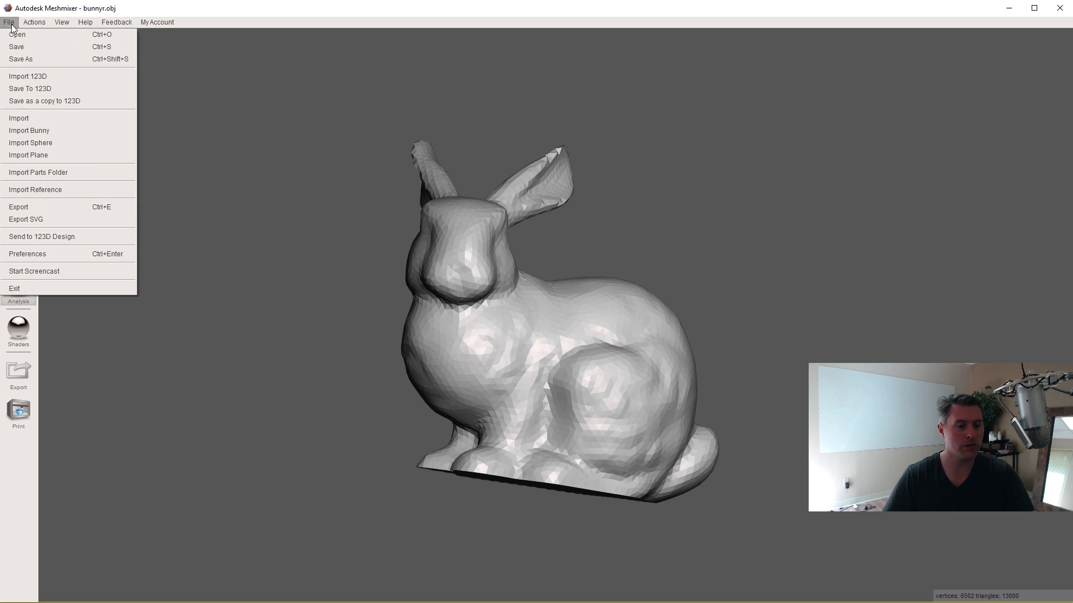
key(Escape)
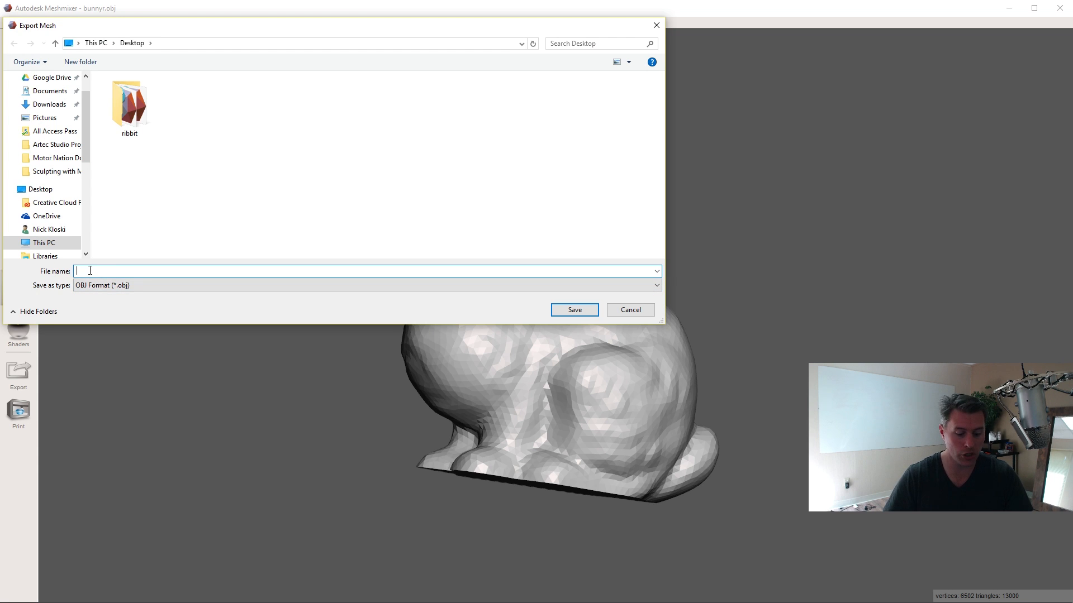
text(rabbitTRIS)
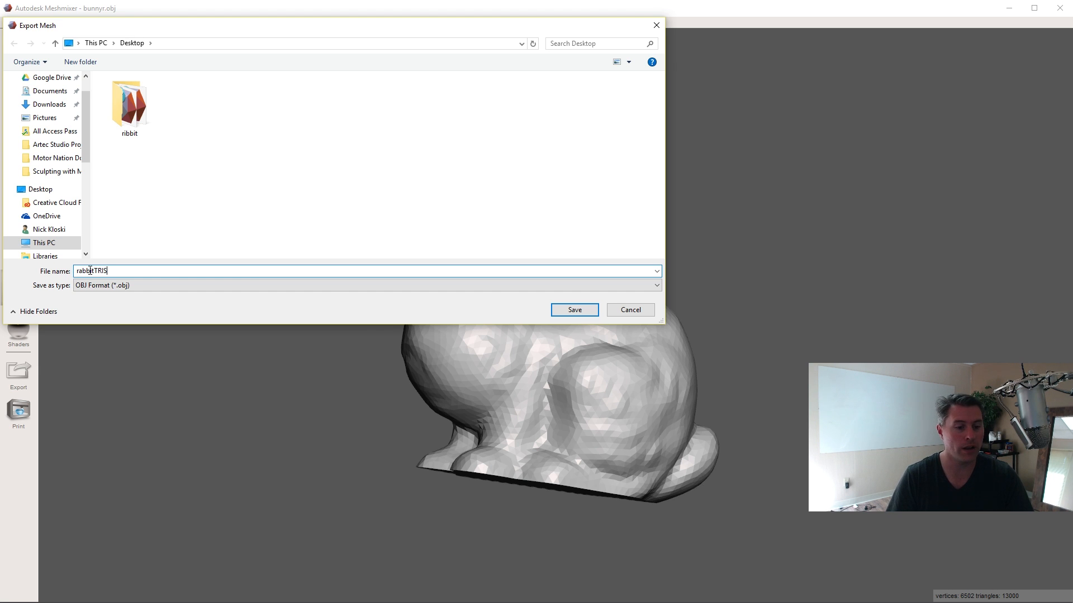
key(Return)
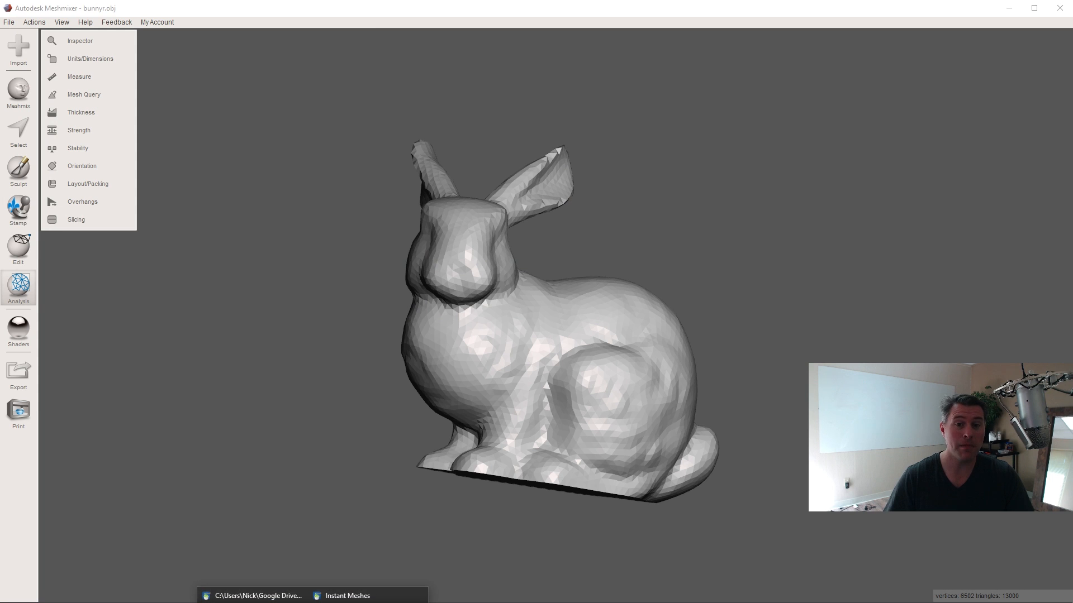
Switch to Instant Meshes and load the rabbitTRIS.obj bunny mesh.
click(347, 596)
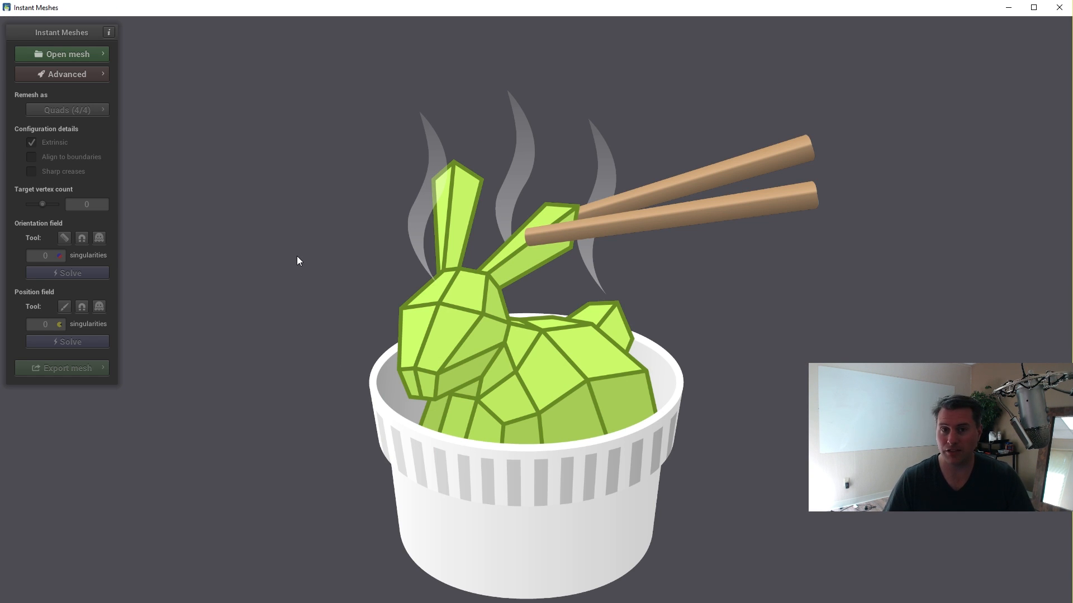
click(66, 57)
click(149, 60)
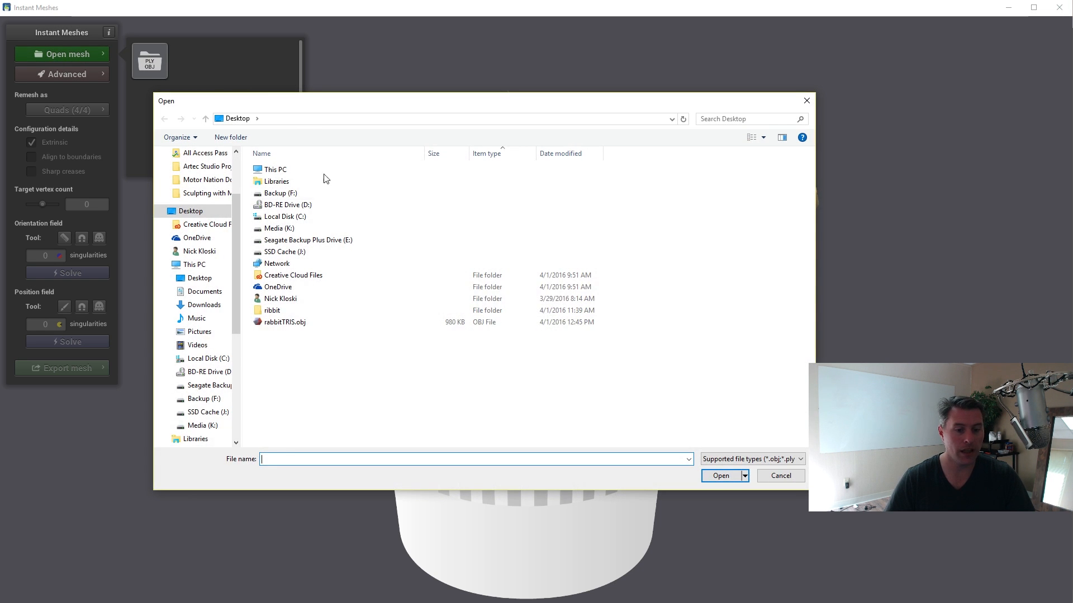
double_click(283, 321)
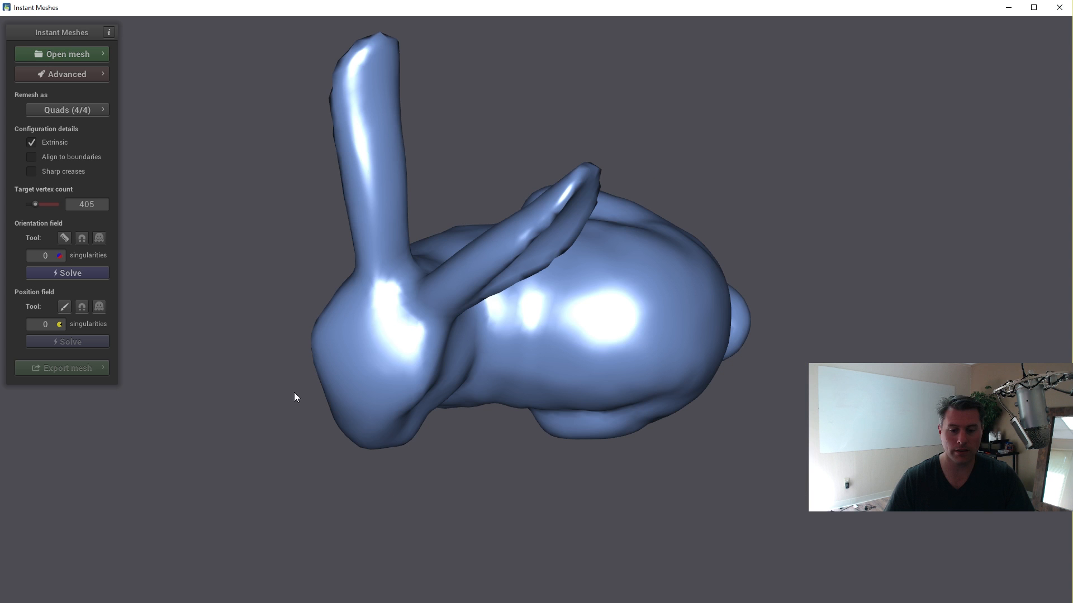
mouse_move(484, 486)
mouse_down()
mouse_move(485, 301)
mouse_move(435, 115)
mouse_move(449, 99)
mouse_up()
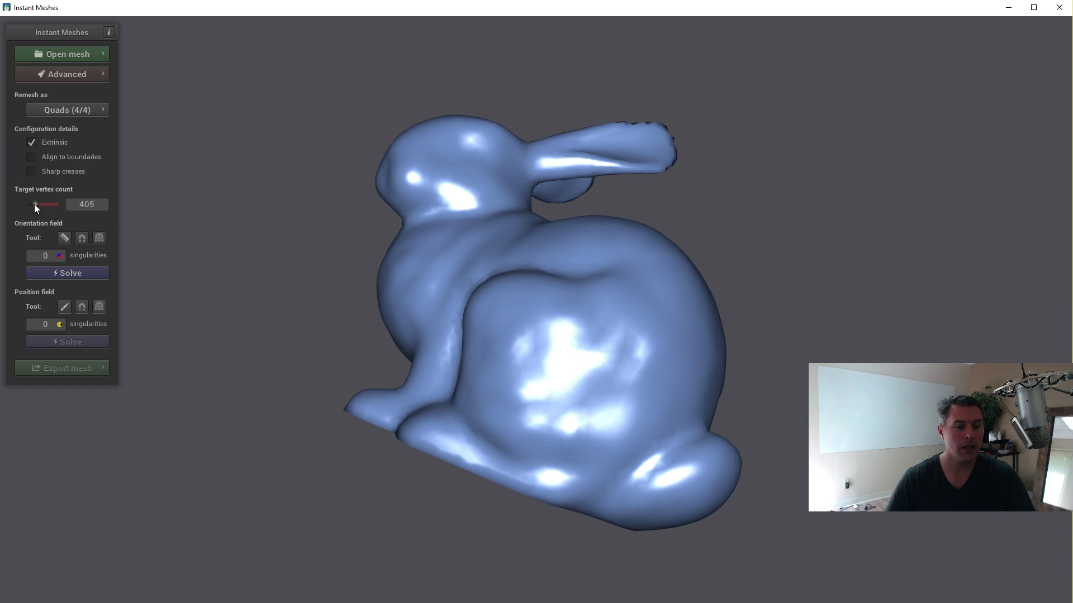
Raise the target vertex count to about 3.02 K, accepting subdivision of the input.
drag(34, 204, 50, 206)
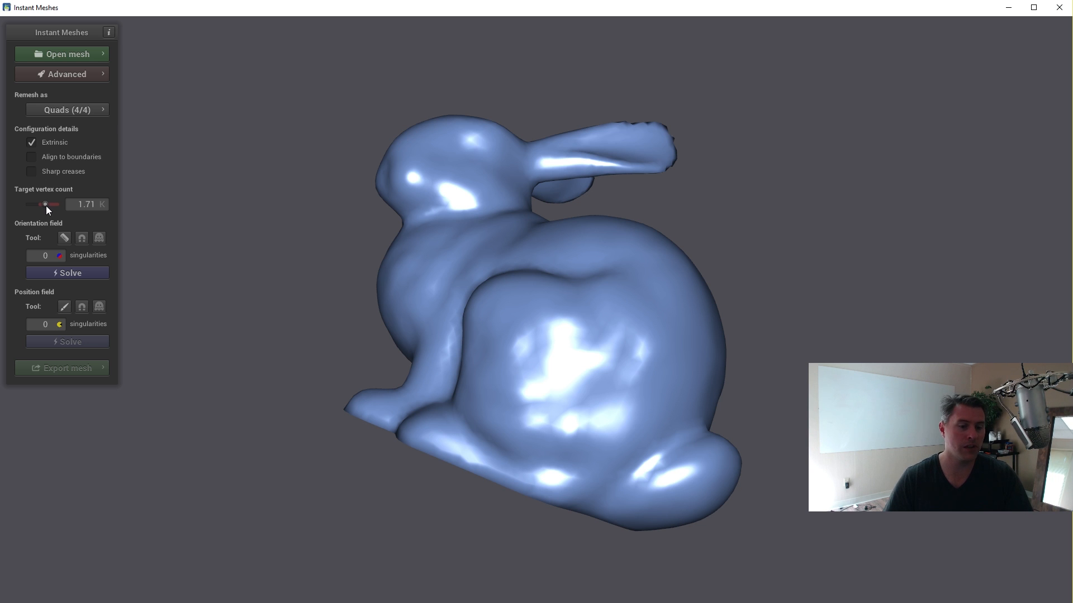
mouse_move(46, 206)
mouse_down()
mouse_move(60, 206)
mouse_move(50, 206)
mouse_up()
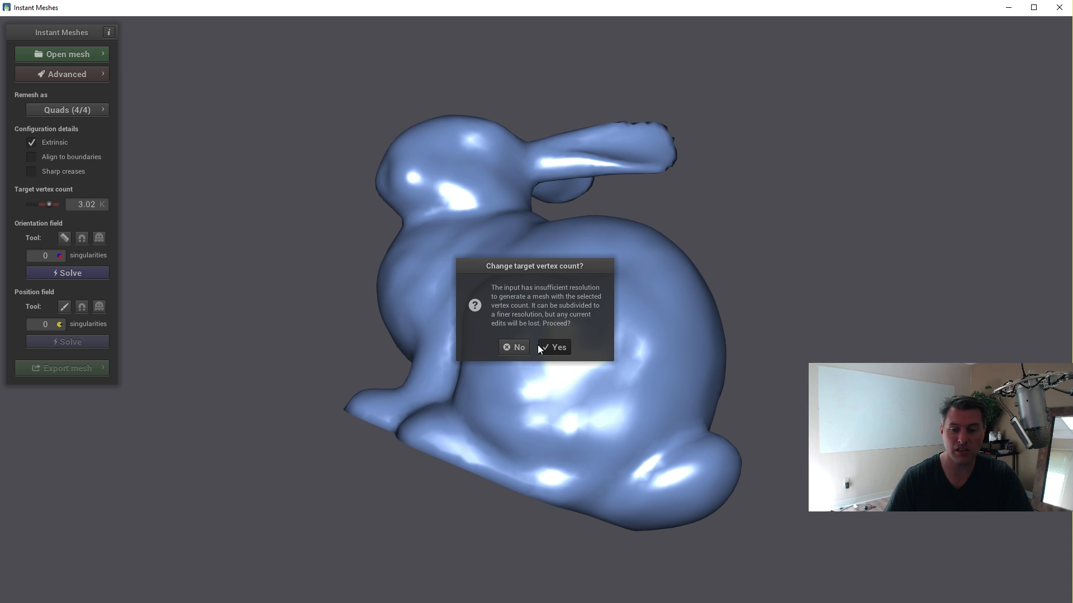
click(552, 347)
drag(495, 350, 546, 445)
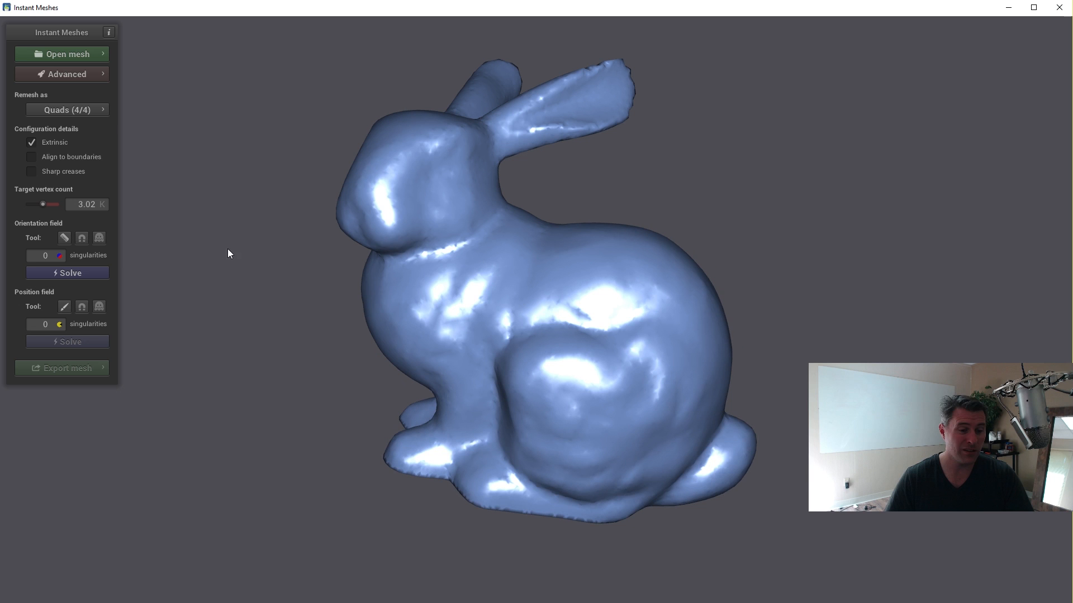
Solve the orientation field and then the position field to build the quad grid.
click(71, 274)
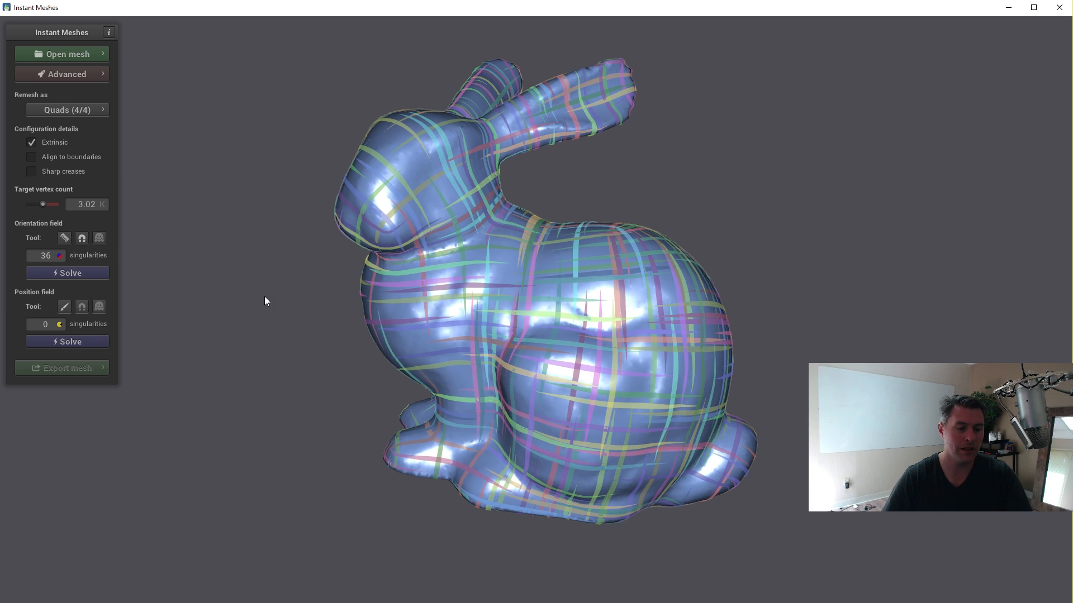
click(72, 345)
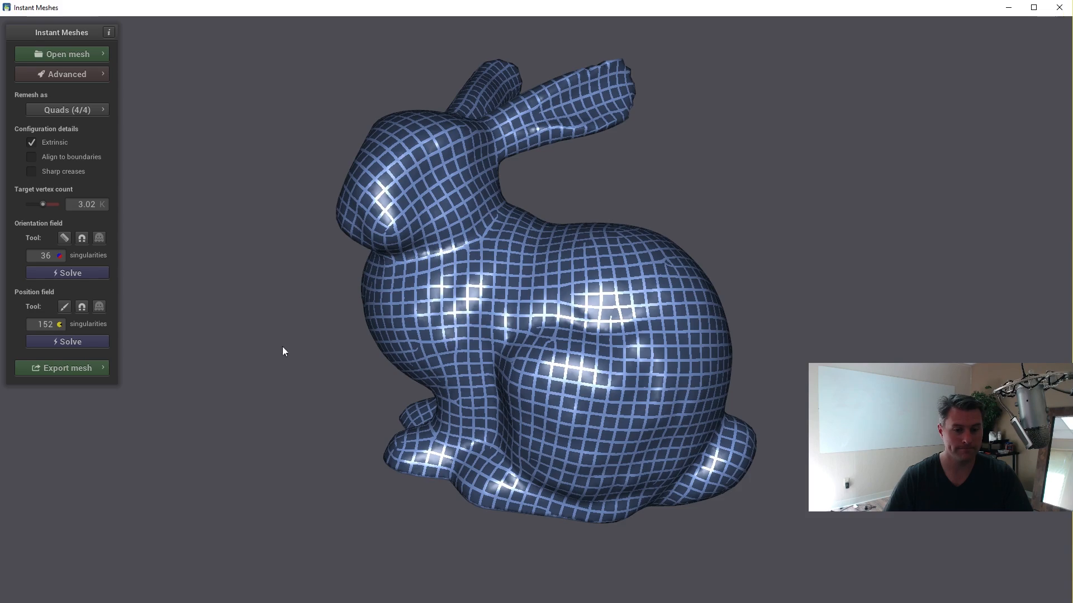
Orbit the bunny to inspect the quad mesh from several sides.
drag(282, 347, 754, 335)
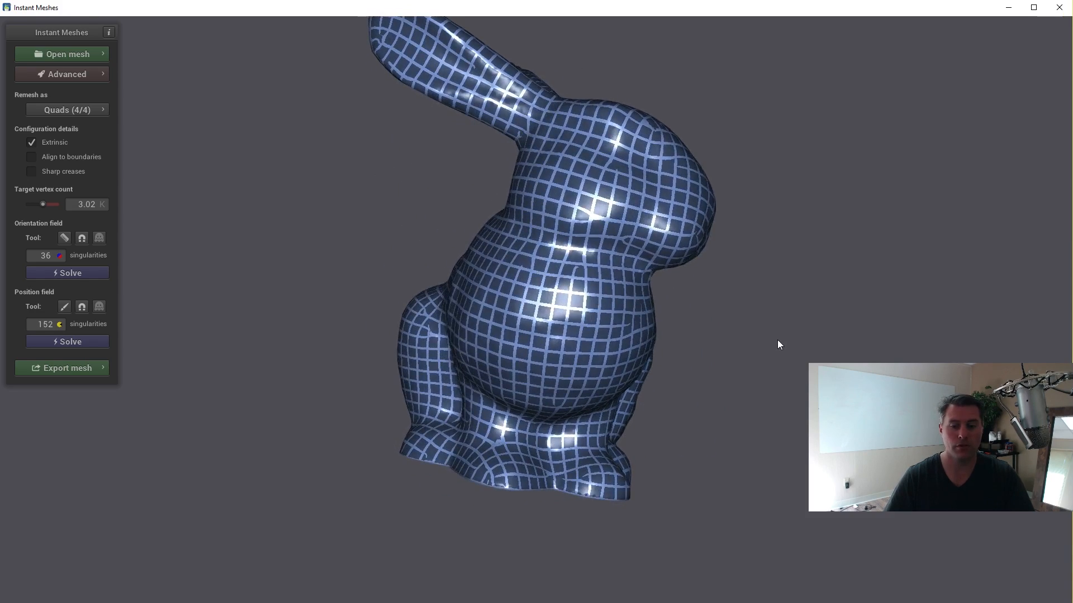
drag(777, 340, 596, 336)
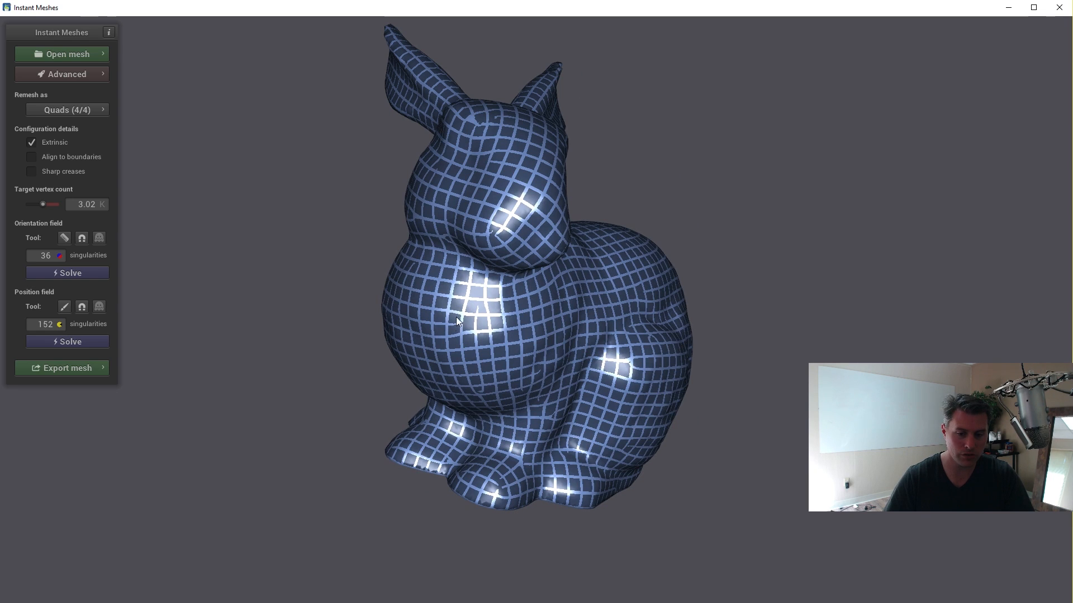
mouse_move(498, 232)
mouse_down()
mouse_move(395, 213)
mouse_move(364, 191)
mouse_up()
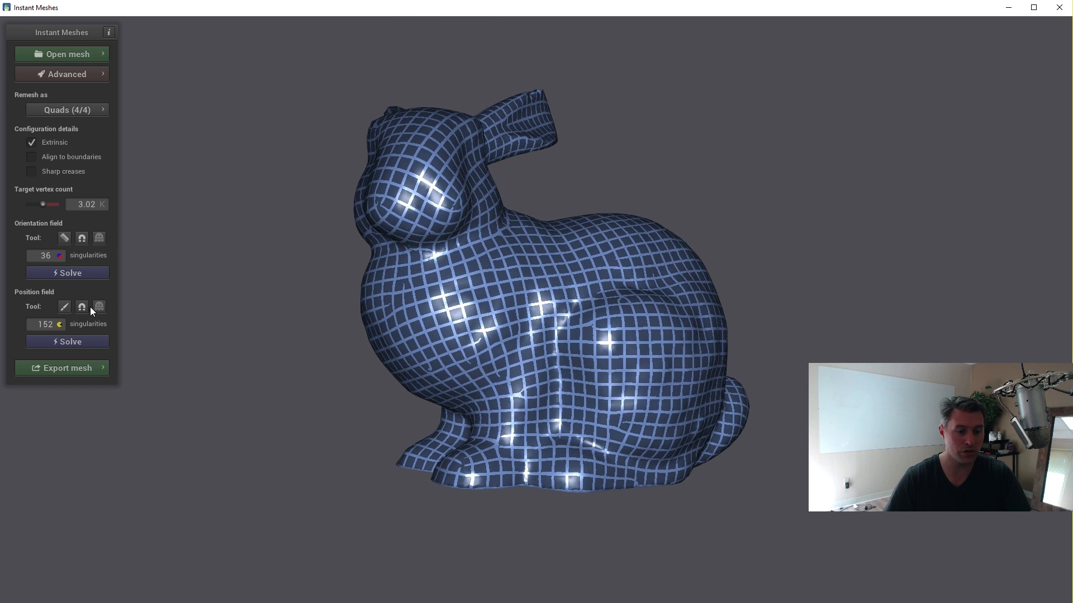
drag(472, 299, 377, 323)
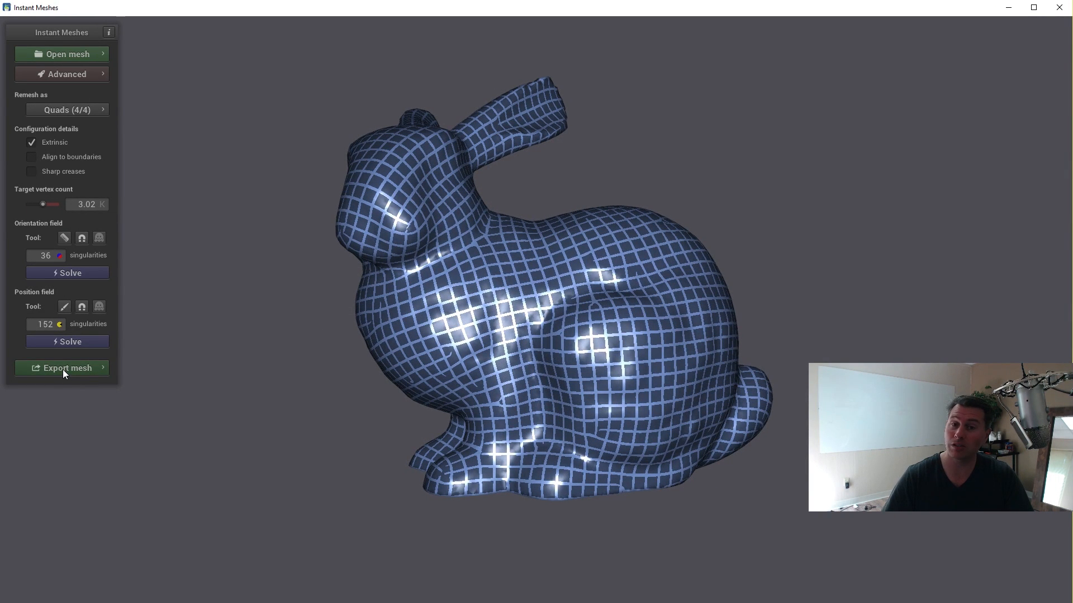
Extract the quad mesh from the solved fields and save it as bunnyQUADS.obj.
click(63, 369)
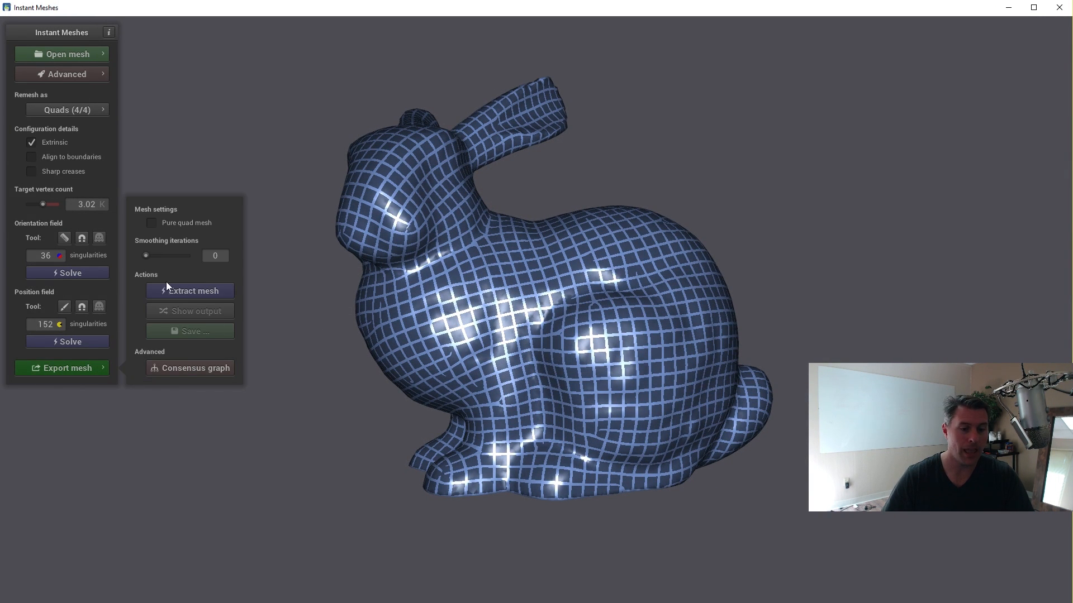
click(193, 291)
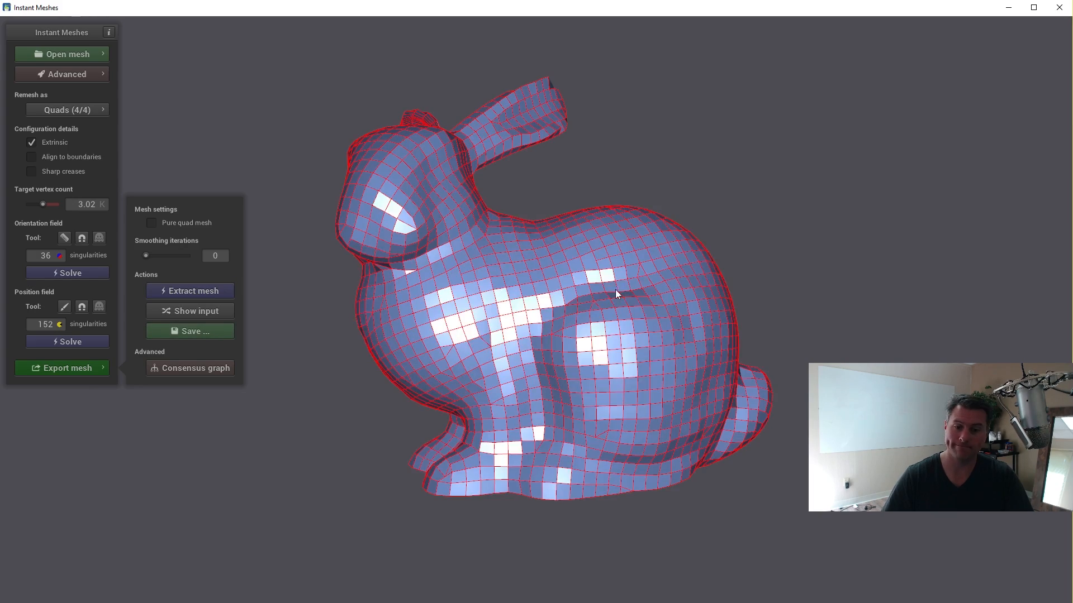
mouse_move(615, 289)
mouse_down()
mouse_move(515, 343)
mouse_move(470, 419)
mouse_move(539, 340)
mouse_up()
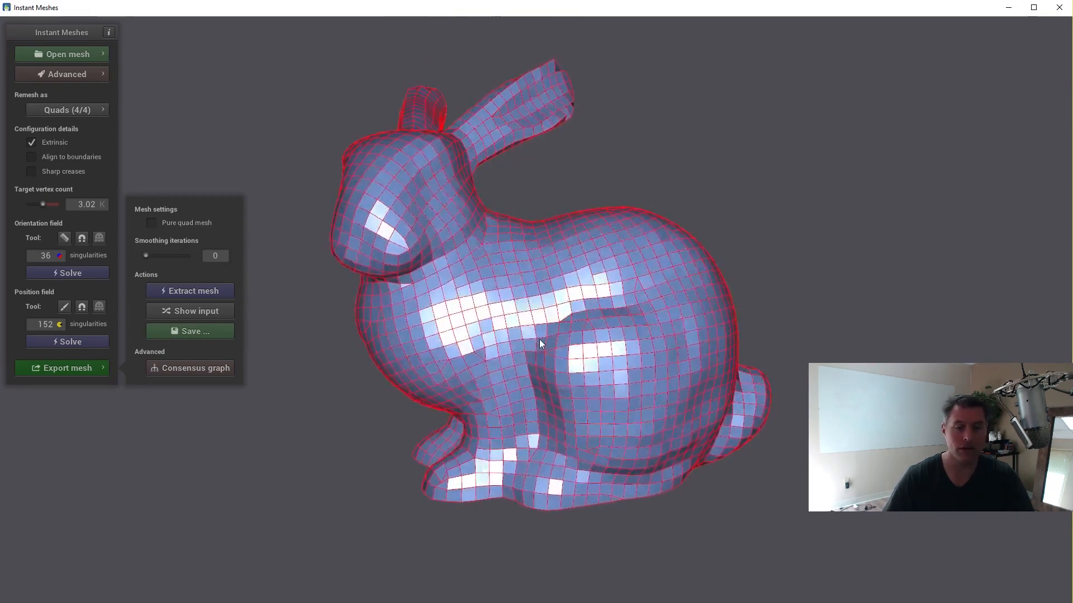
click(195, 333)
text(bunnyQUADS.obj)
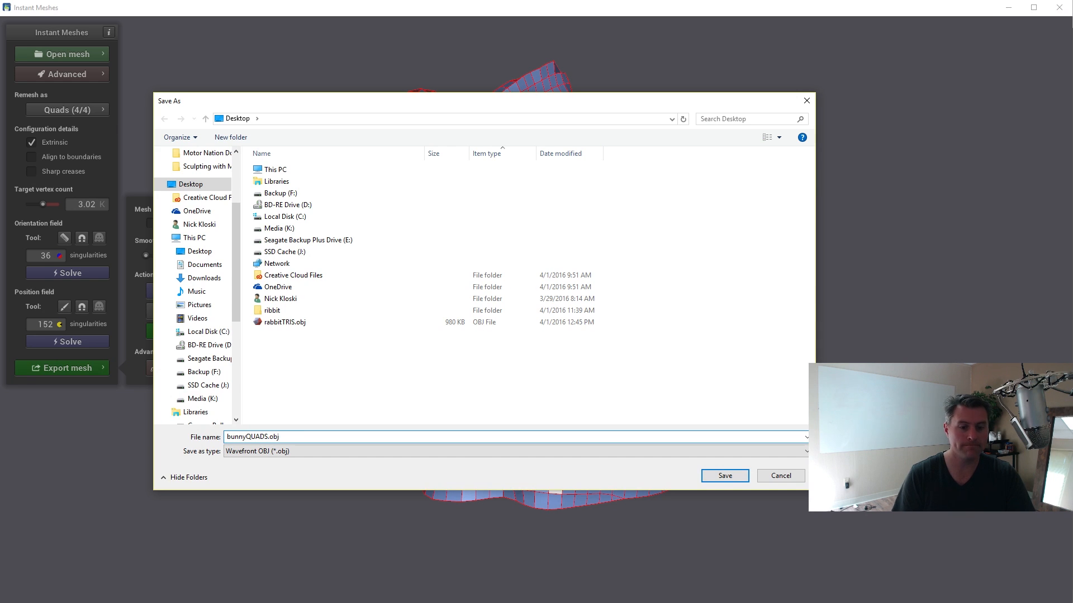
key(Return)
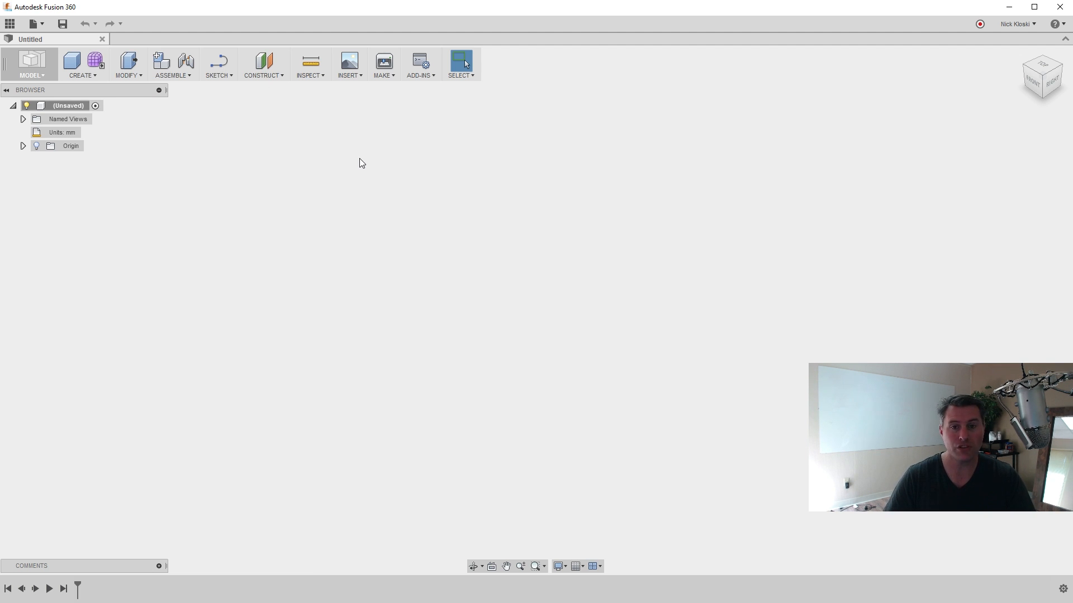
Create a base feature, insert the bunnyQUADS.obj mesh and finish the base feature.
click(351, 76)
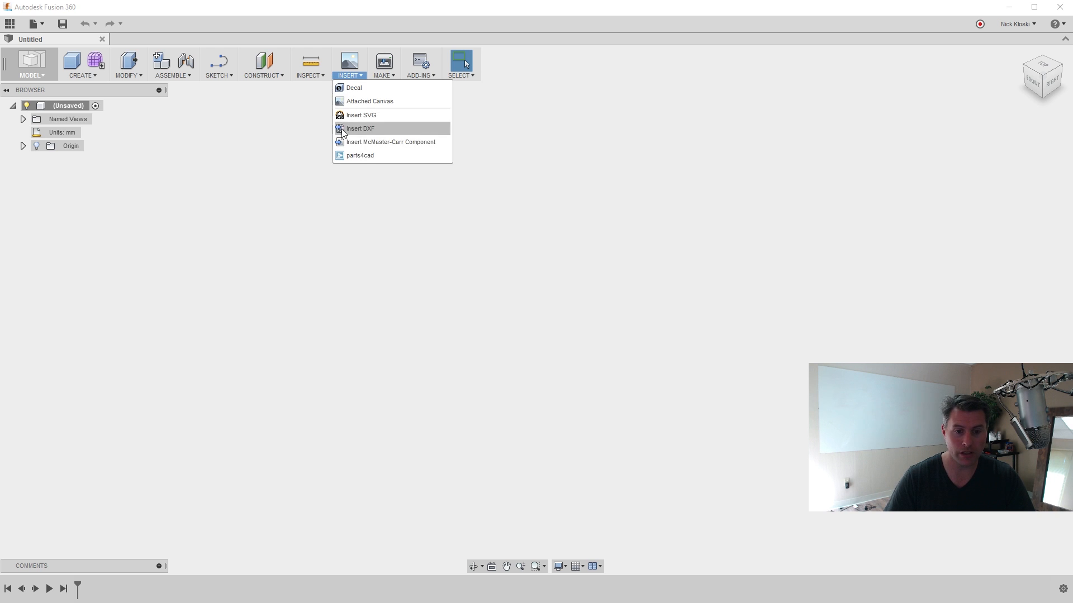
click(289, 168)
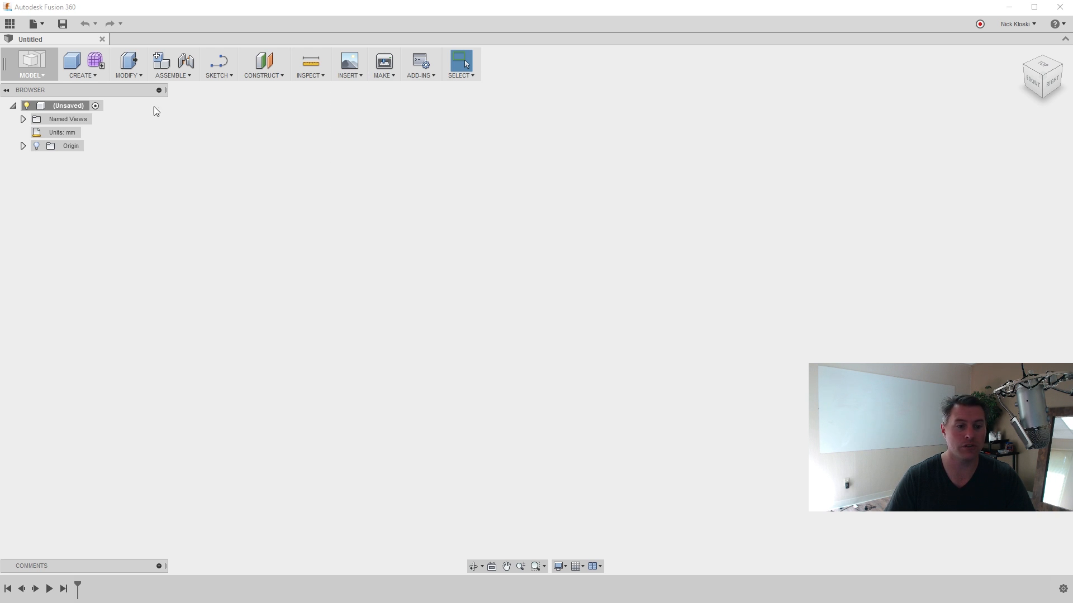
click(83, 75)
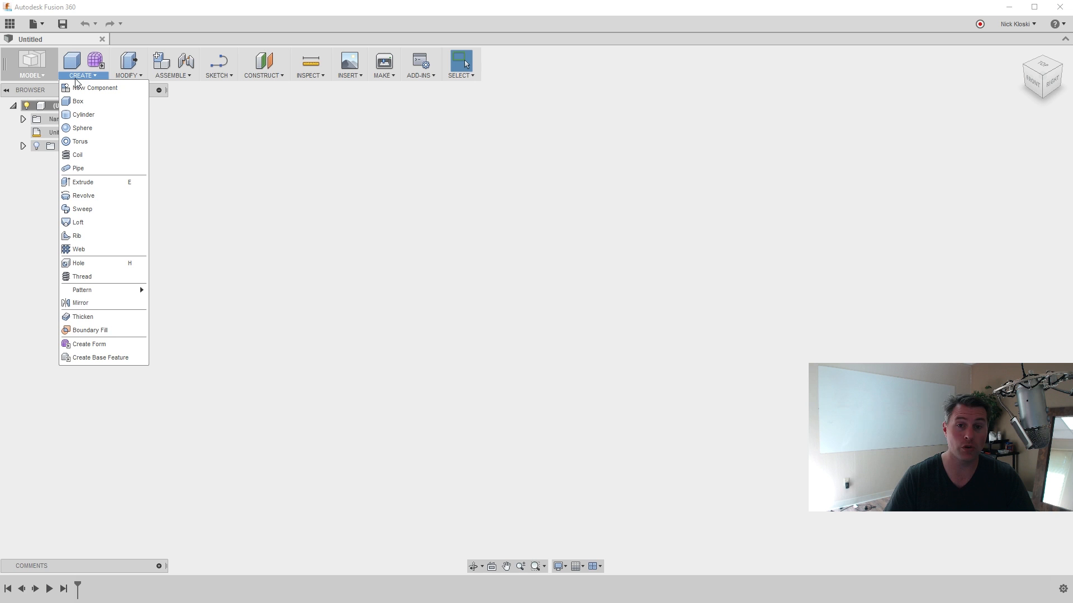
click(109, 361)
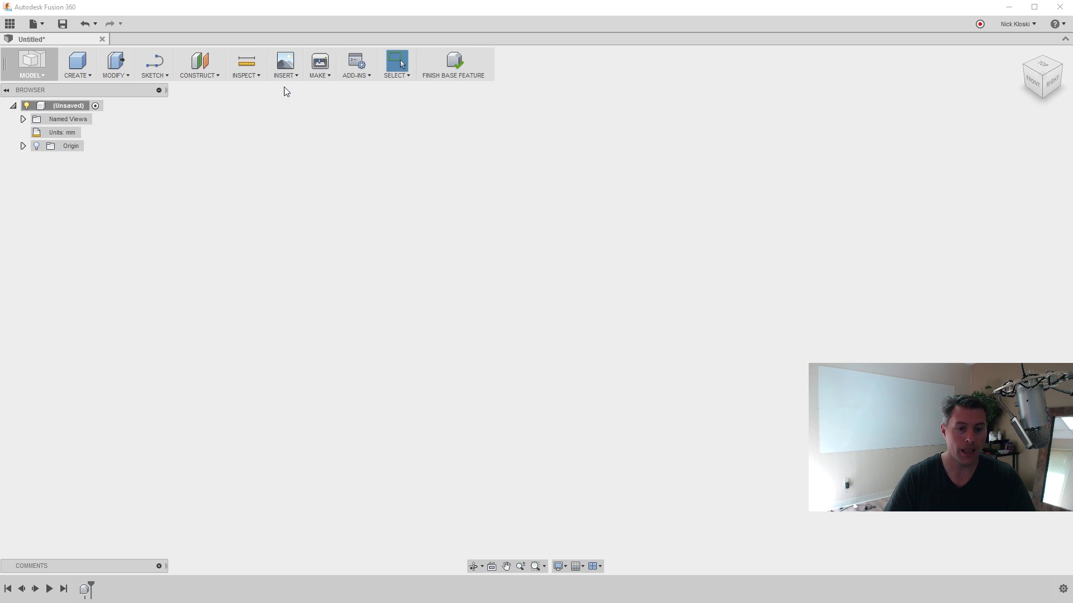
click(282, 77)
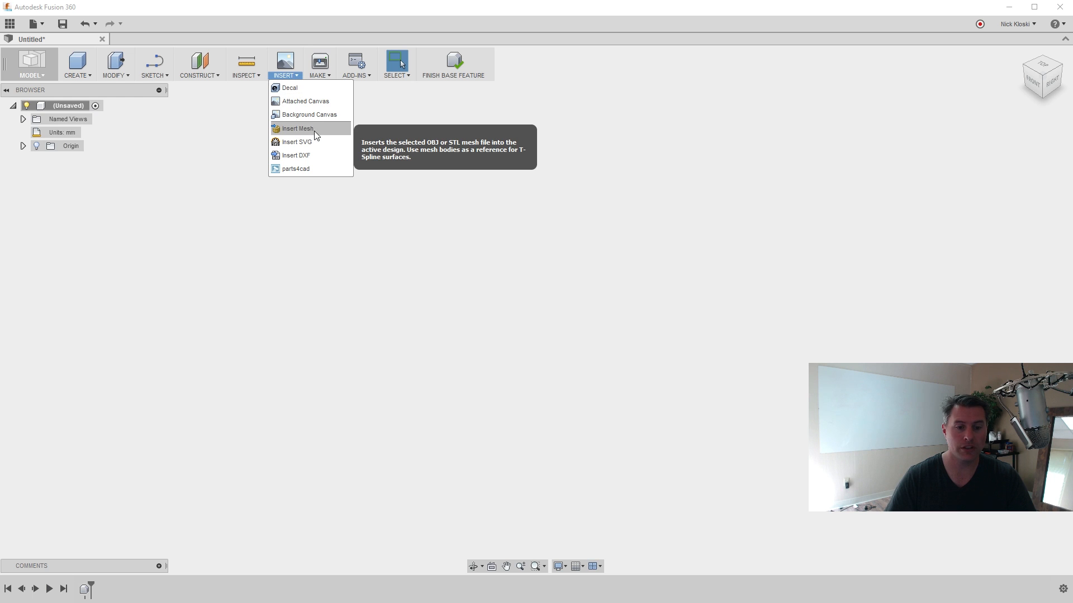
click(298, 128)
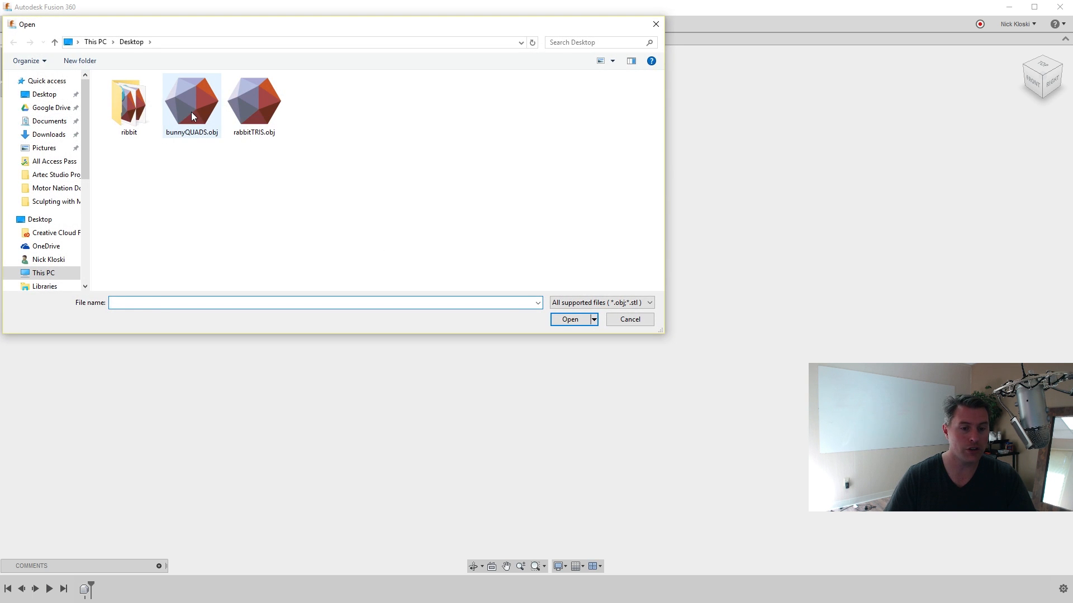
double_click(191, 110)
click(1003, 200)
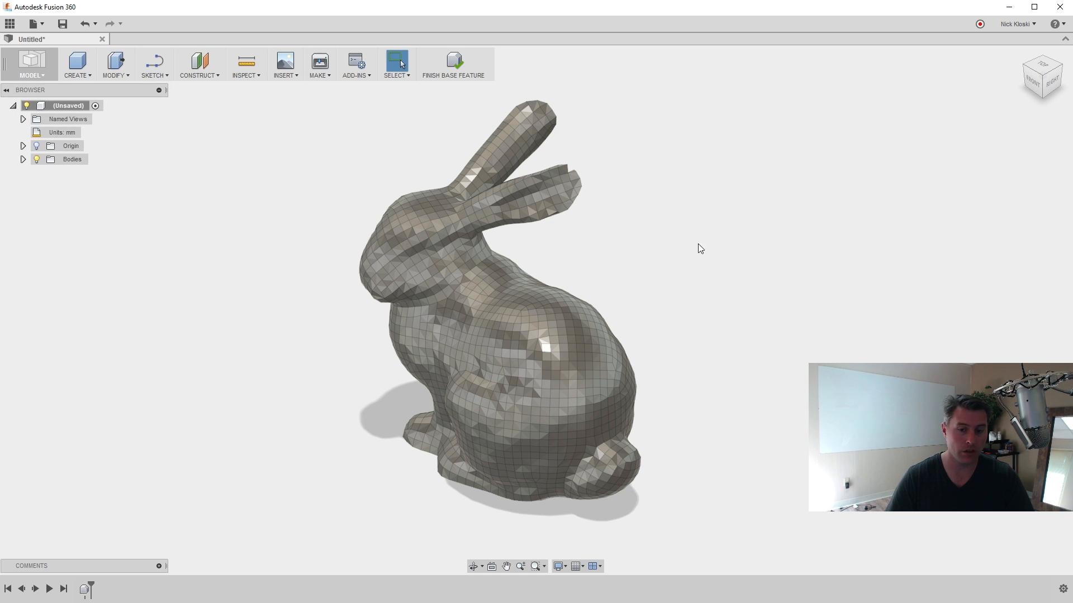
mouse_move(625, 256)
shift+middle_down()
mouse_move(708, 242)
mouse_move(645, 264)
mouse_move(659, 265)
shift+middle_up()
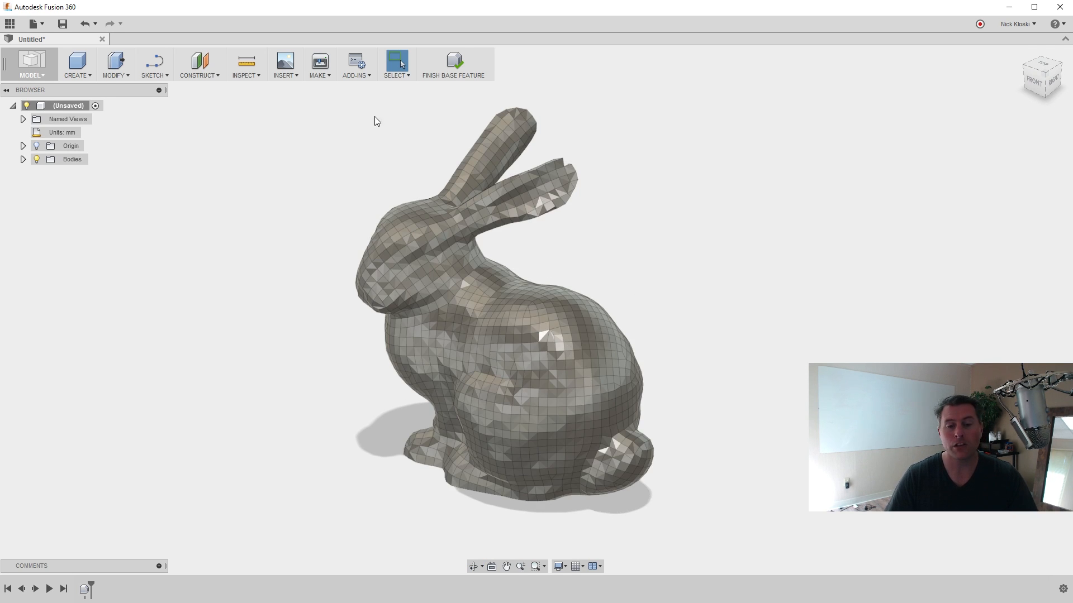
click(457, 60)
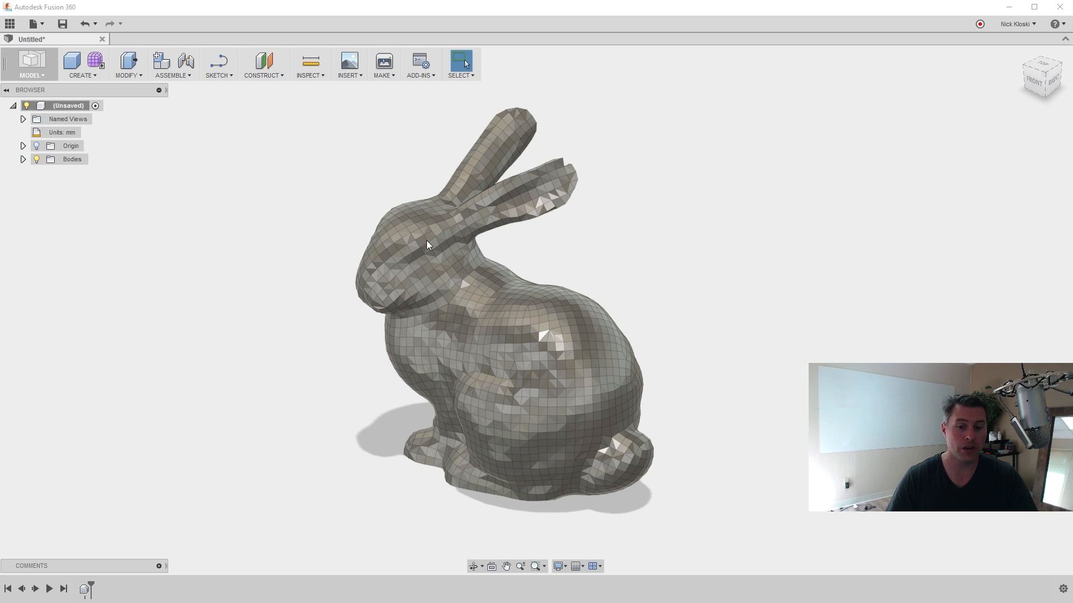
Switch the design to Do not capture Design History, accepting removal of the timeline.
click(1063, 591)
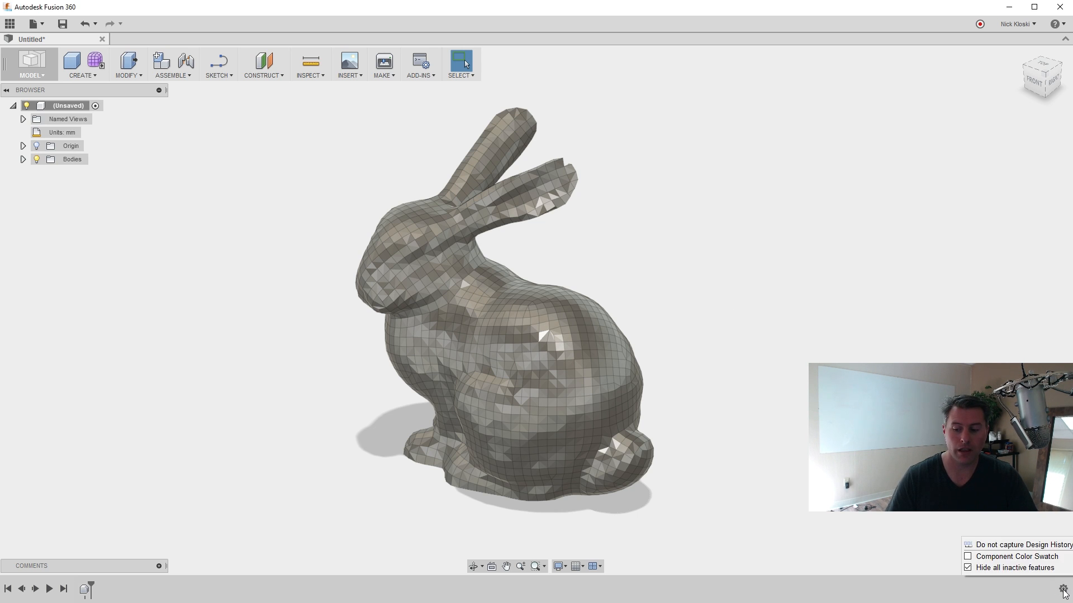
click(1027, 546)
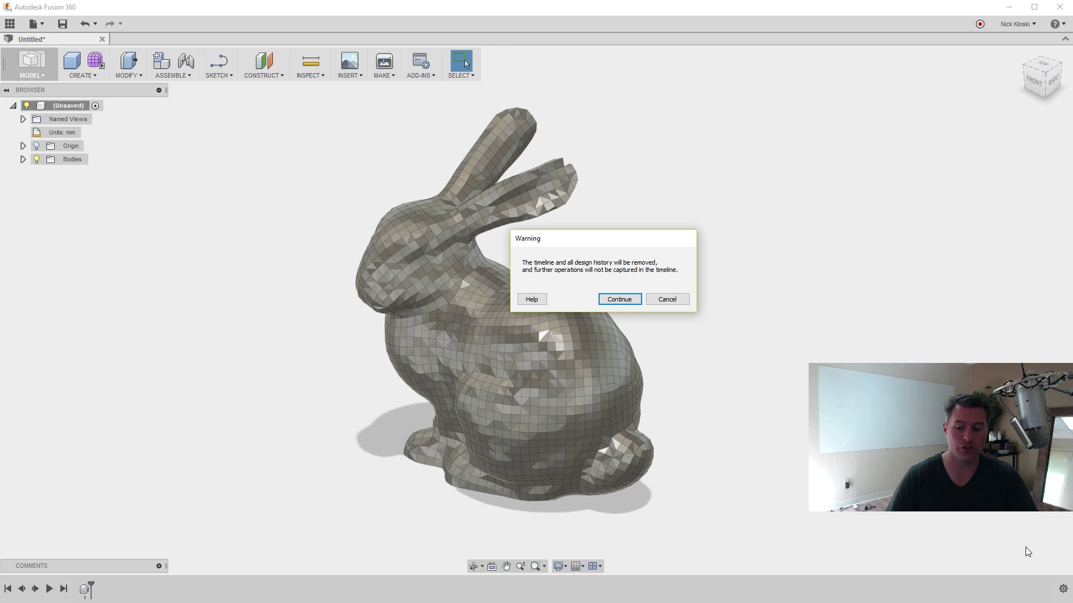
click(620, 299)
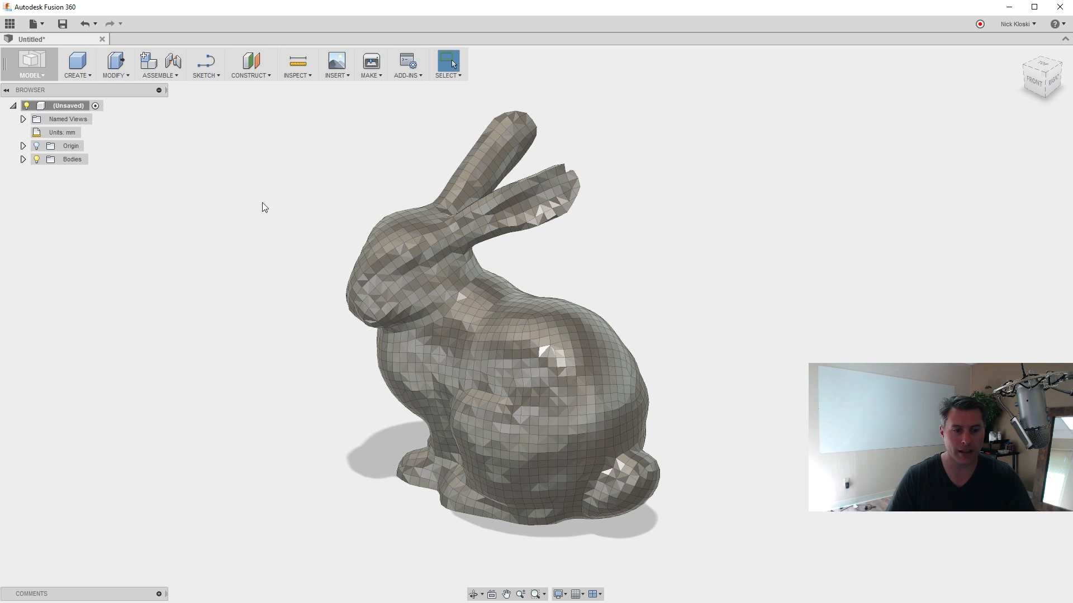
Convert the bunnyQUADS mesh body into a T-spline body via Modify > Convert with the Mesh Body filter.
click(109, 75)
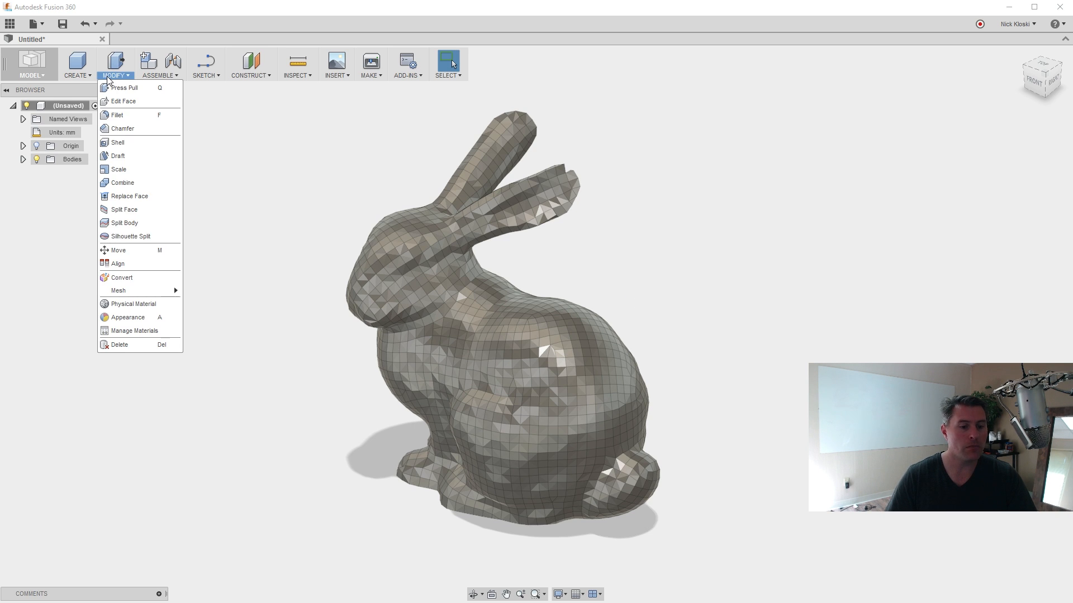
click(125, 278)
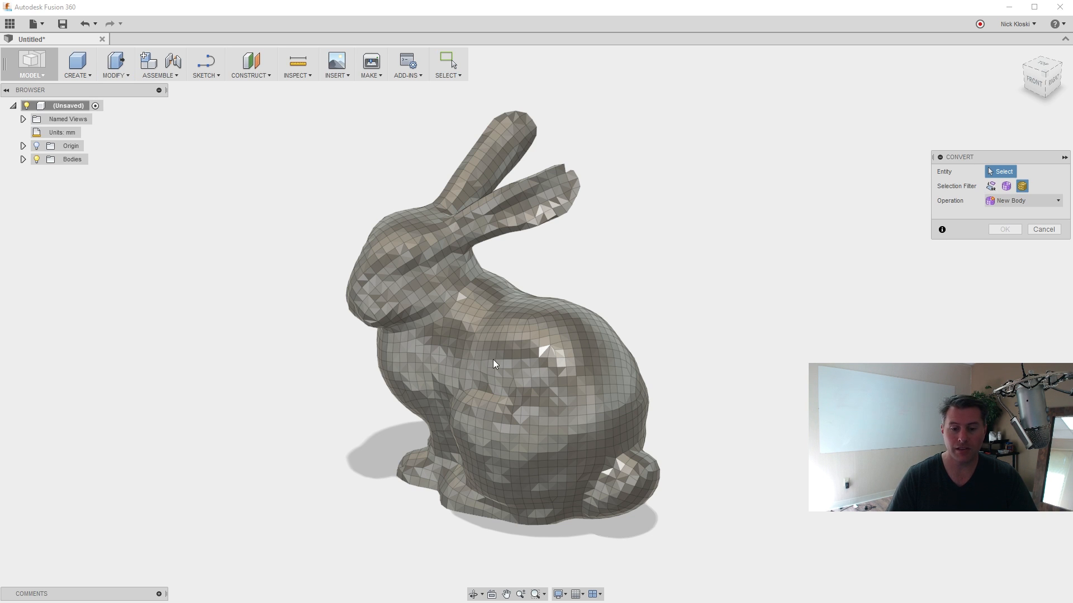
click(23, 160)
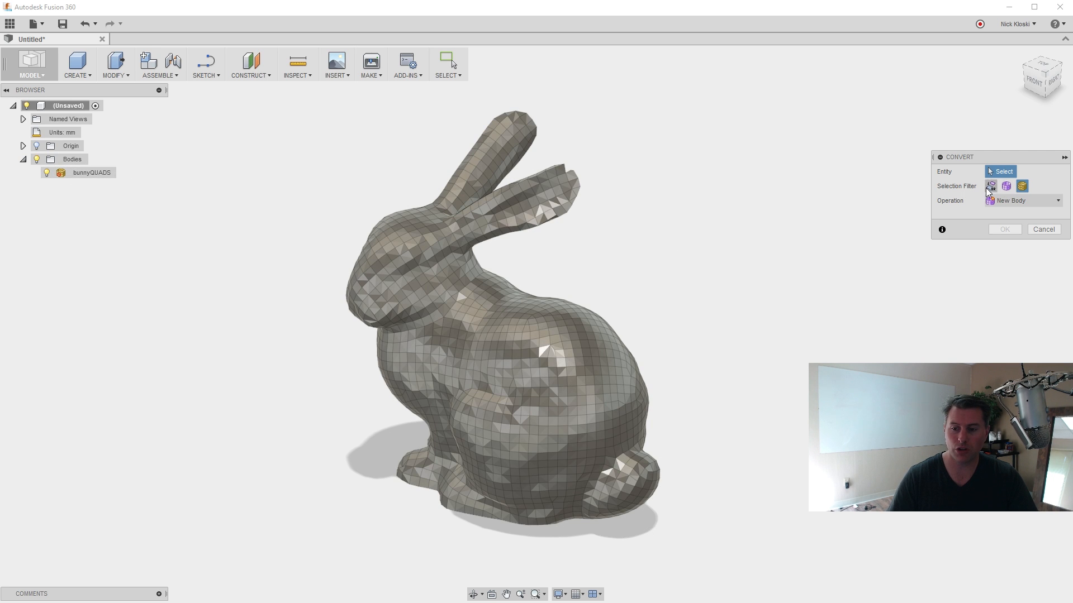
click(1007, 186)
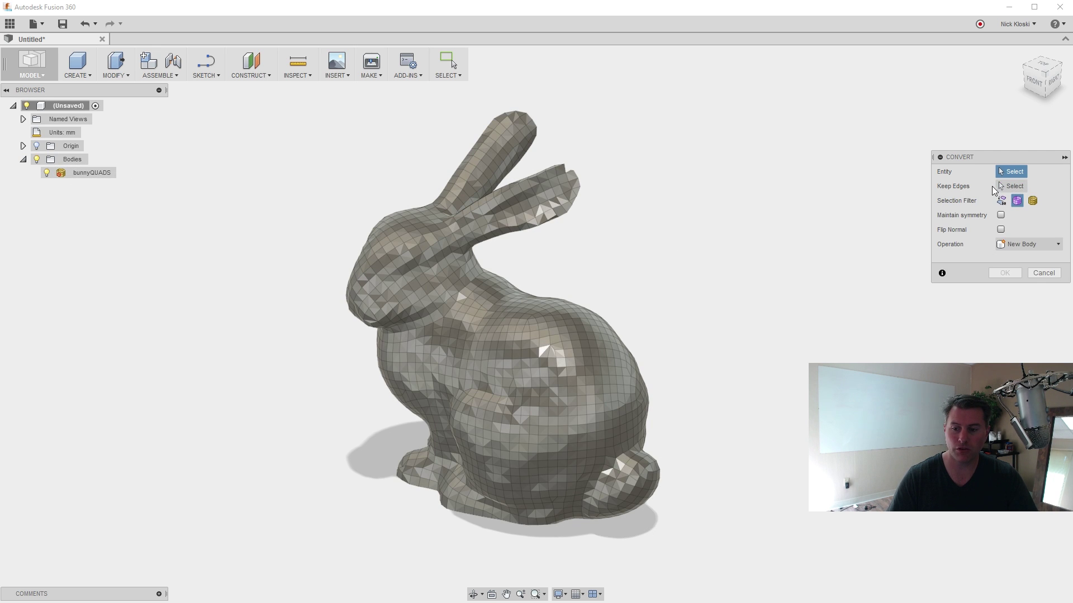
click(1031, 201)
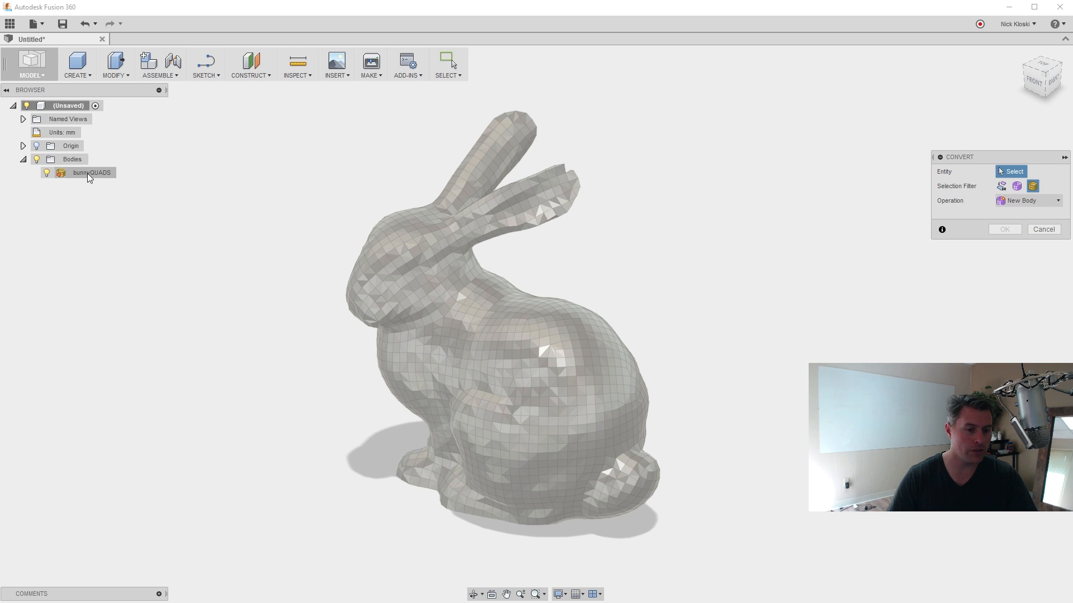
click(87, 174)
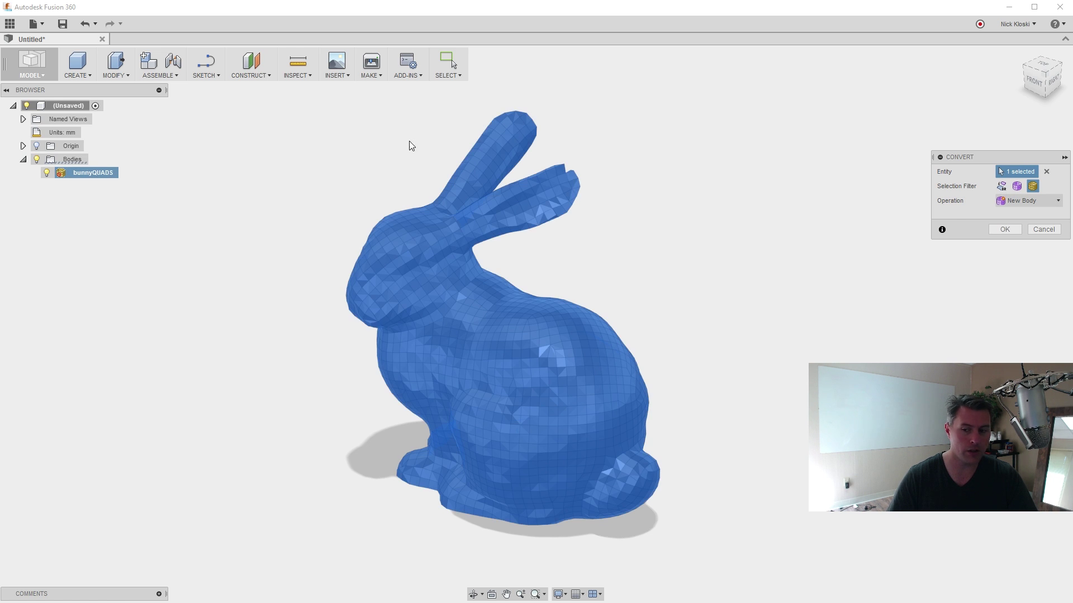
click(993, 230)
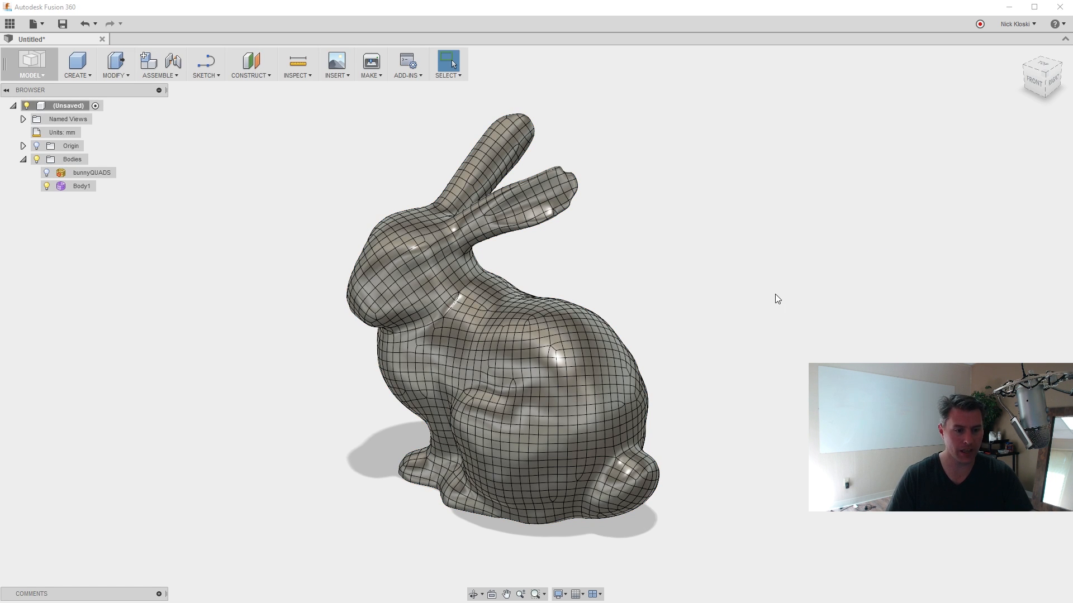
mouse_move(694, 264)
shift+middle_down()
mouse_move(753, 216)
mouse_move(684, 260)
shift+middle_up()
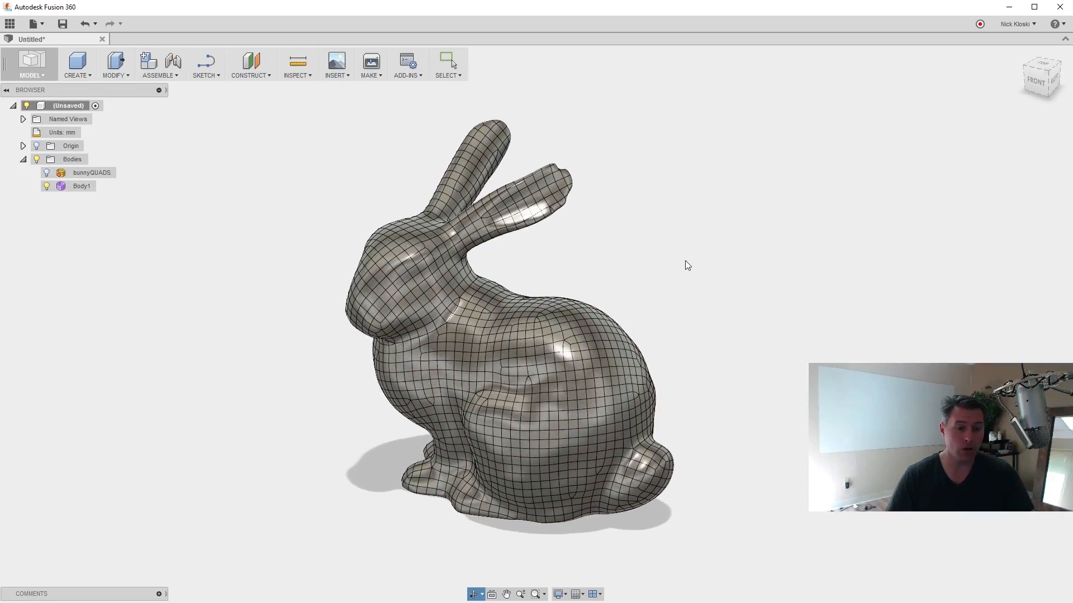
click(89, 173)
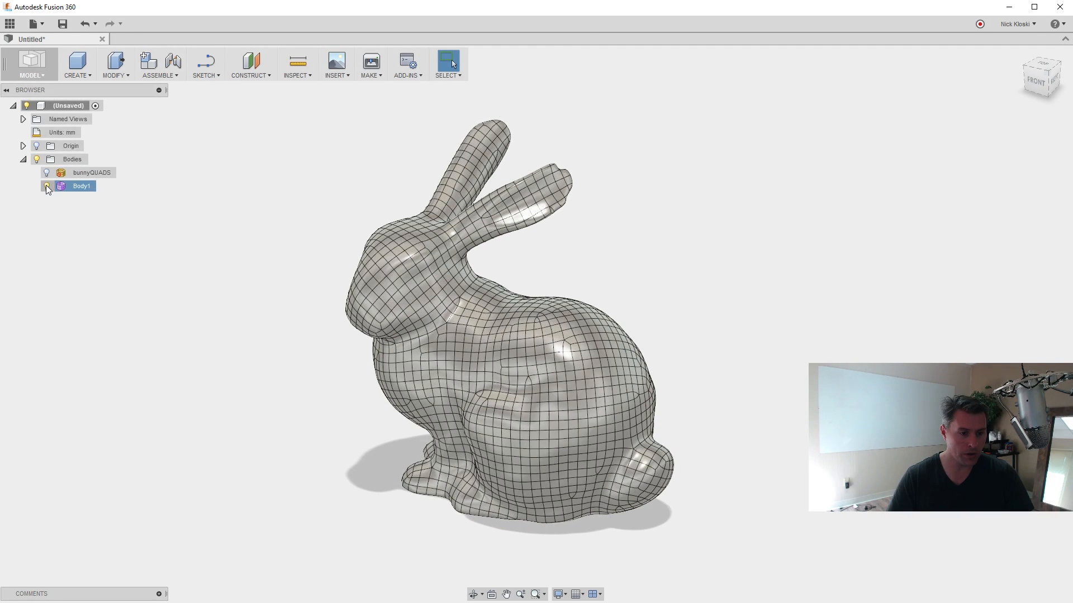
click(46, 185)
click(48, 174)
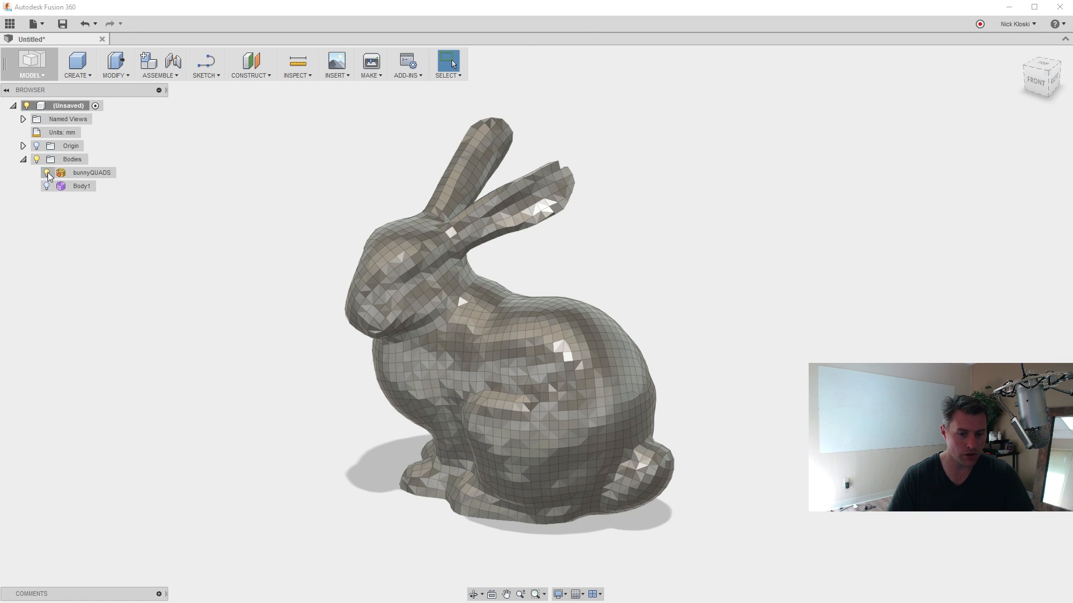
mouse_move(256, 339)
shift+middle_down()
mouse_move(290, 326)
mouse_move(280, 328)
shift+middle_up()
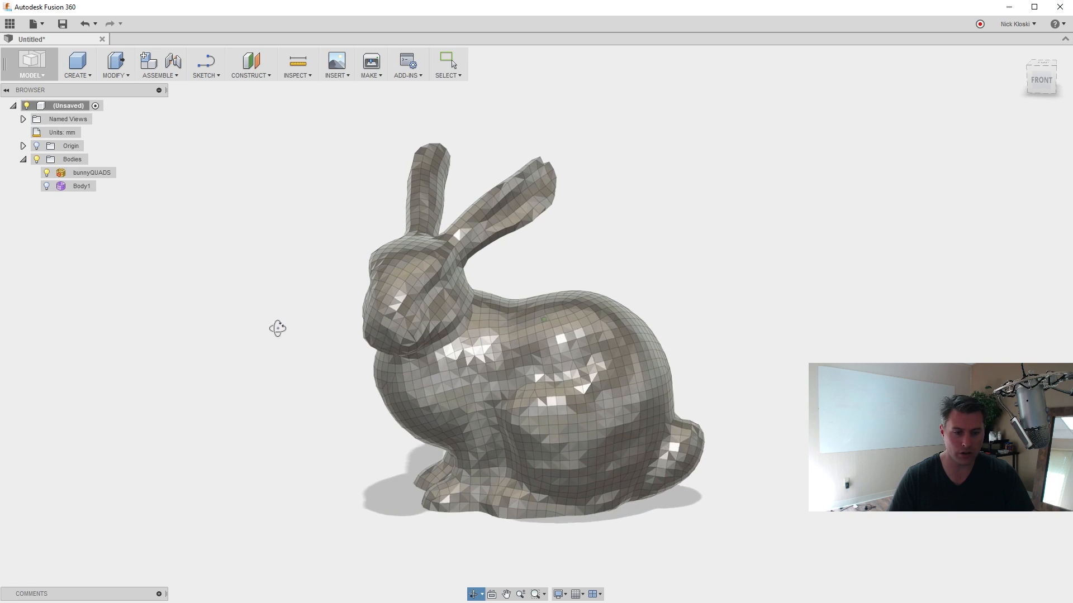
click(47, 173)
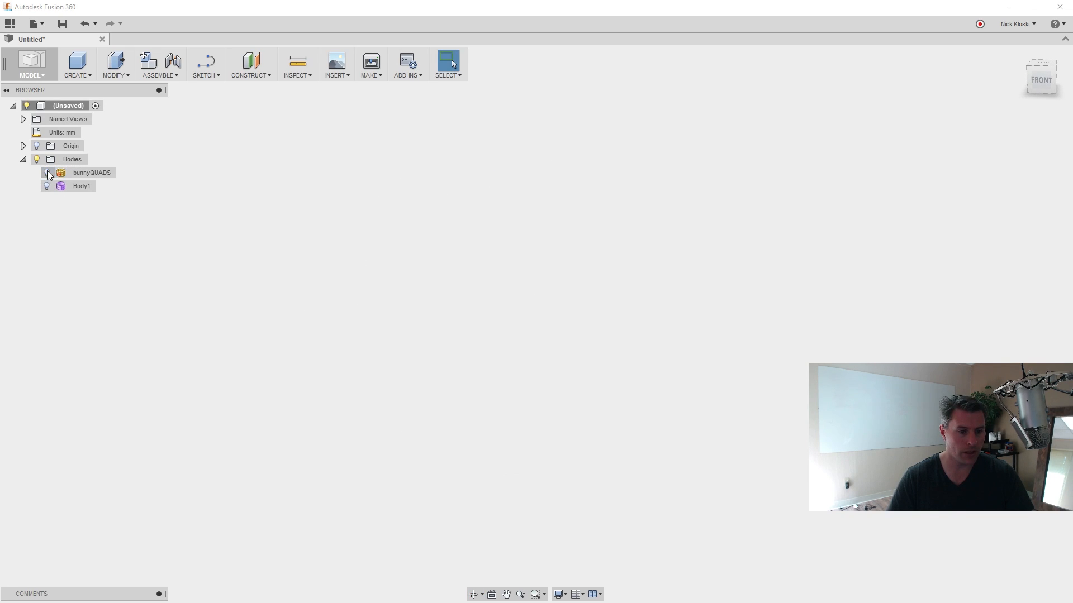
click(47, 186)
shift+middle_drag(285, 338, 249, 353)
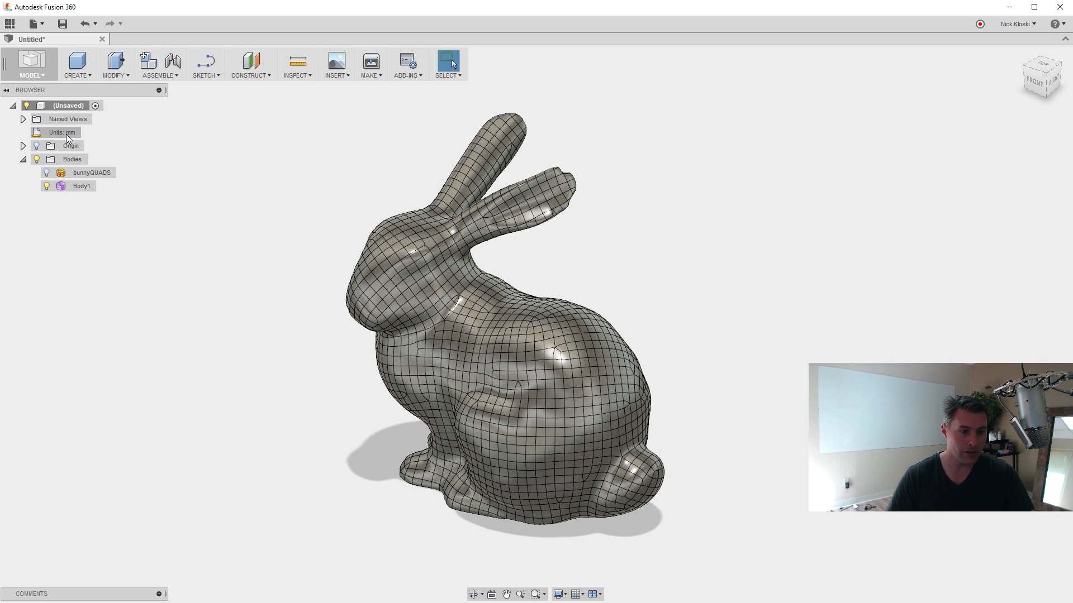
click(69, 109)
Capture Design History from the root component's context menu.
right_click(70, 107)
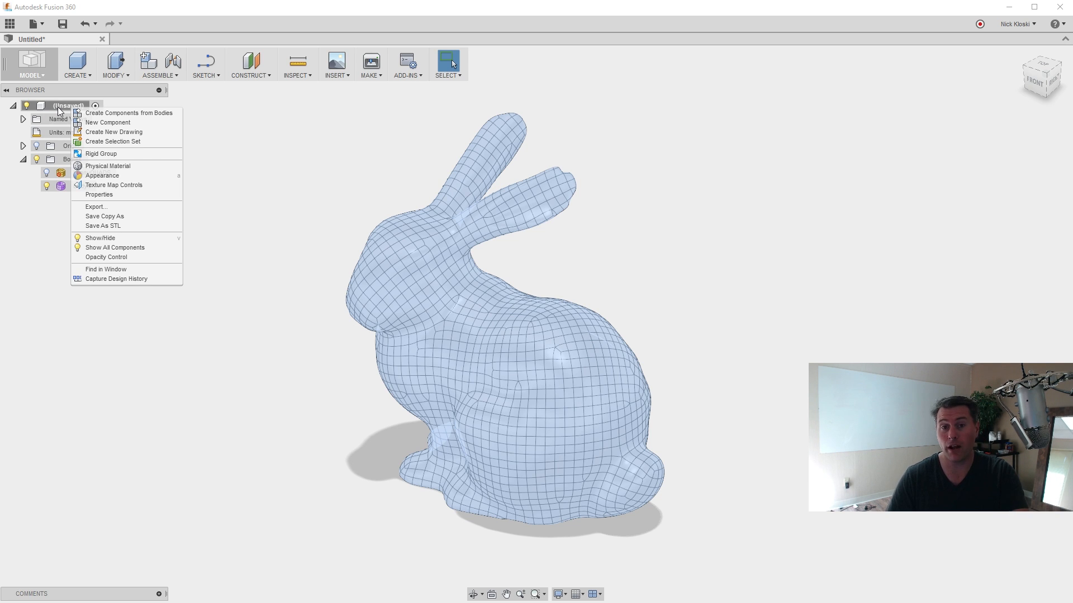
click(111, 281)
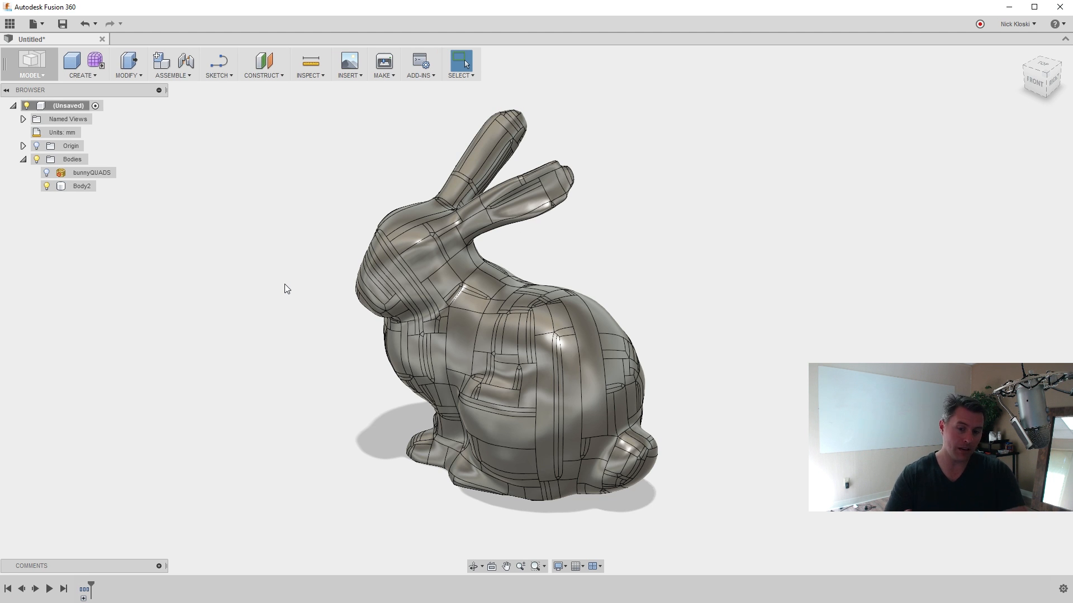
scroll(333, 407, up, 2)
scroll(332, 408, up, 1)
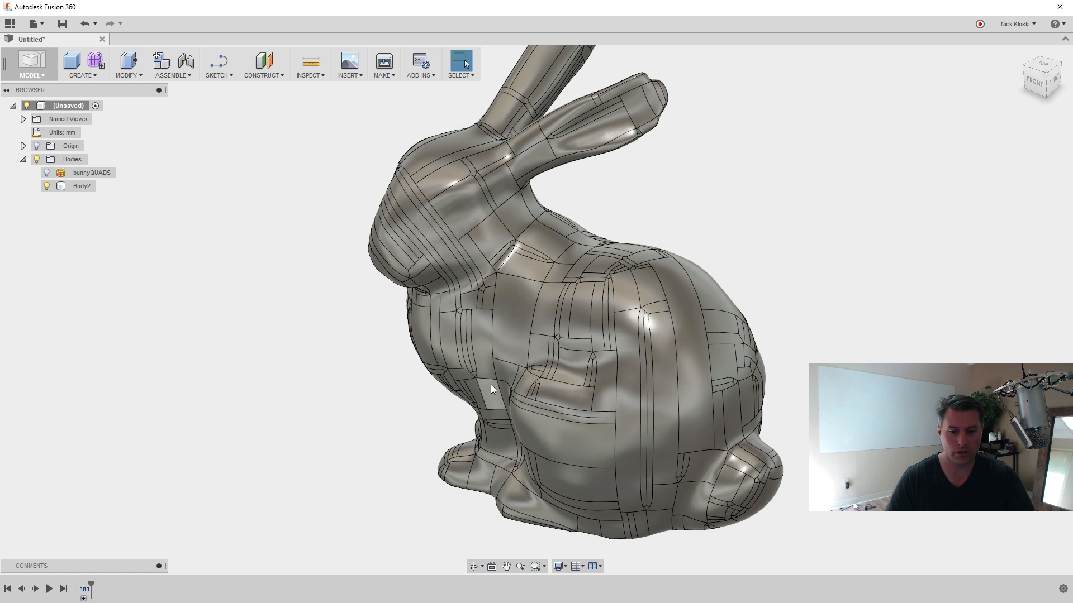
Select a face of Body2 and bring up its context actions to reach Edit Feature.
click(512, 352)
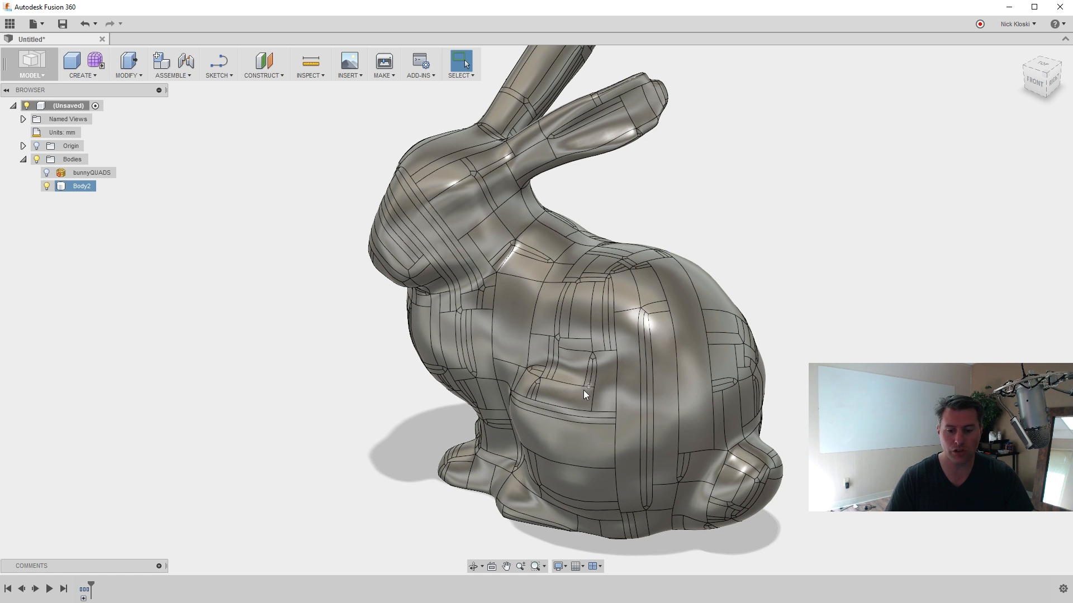
scroll(454, 369, down, 1)
click(411, 398)
scroll(373, 365, down, 1)
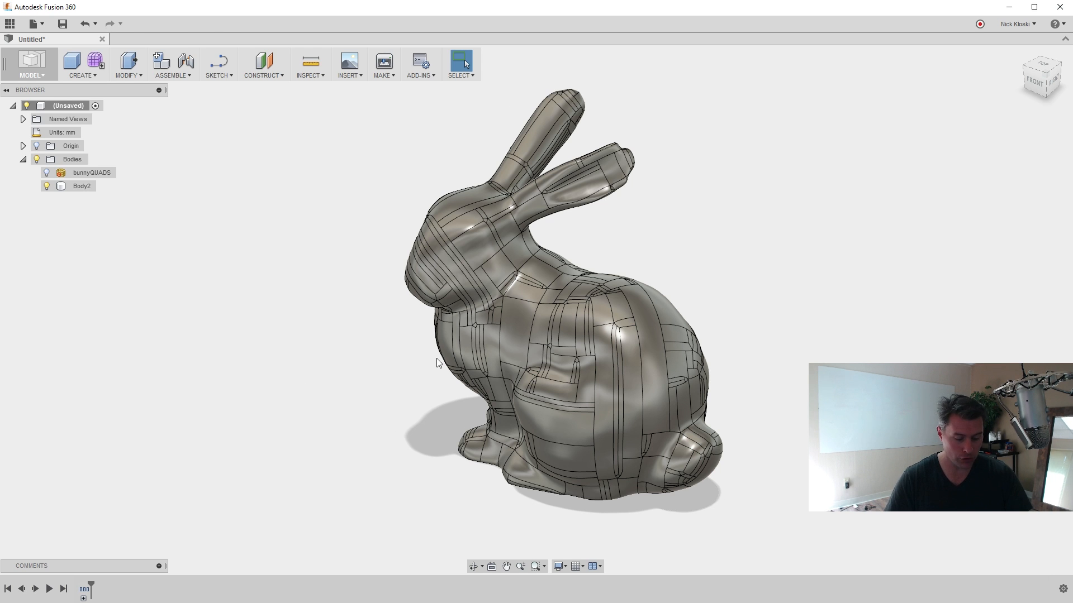
click(82, 186)
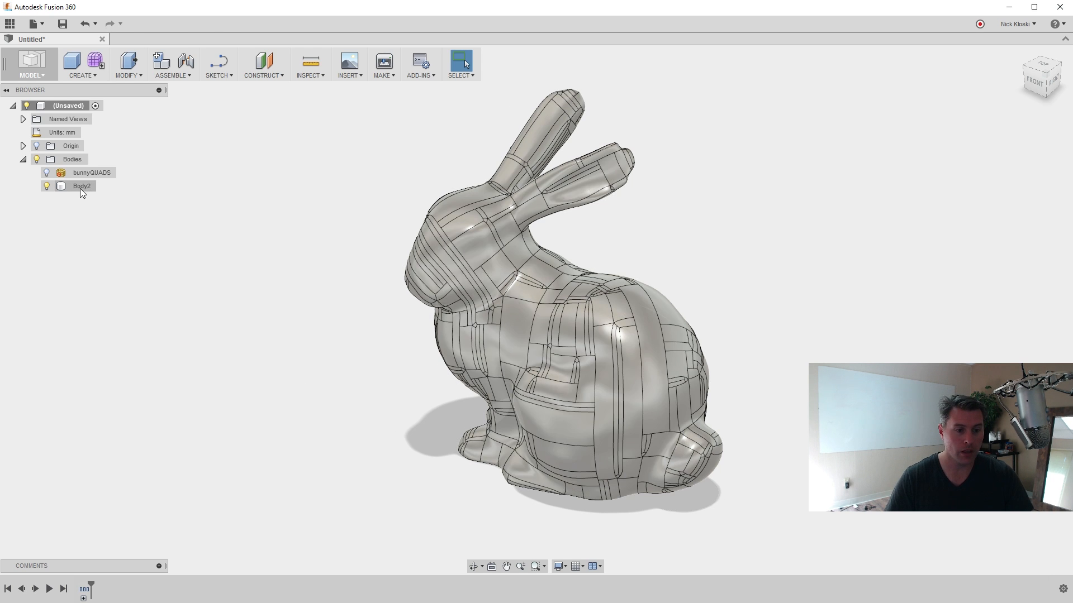
right_click(79, 189)
click(296, 198)
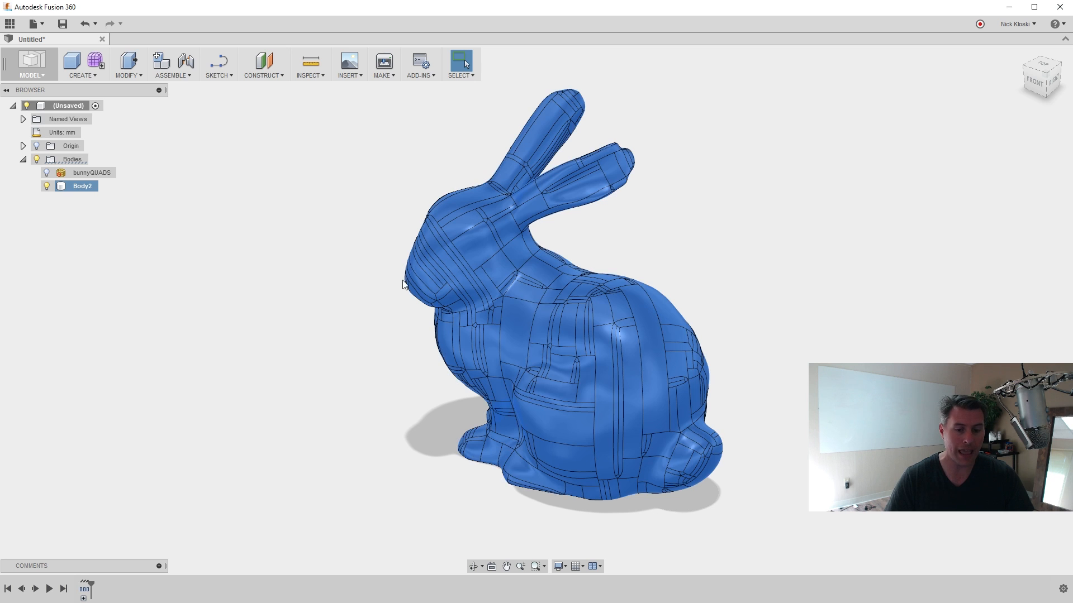
click(317, 322)
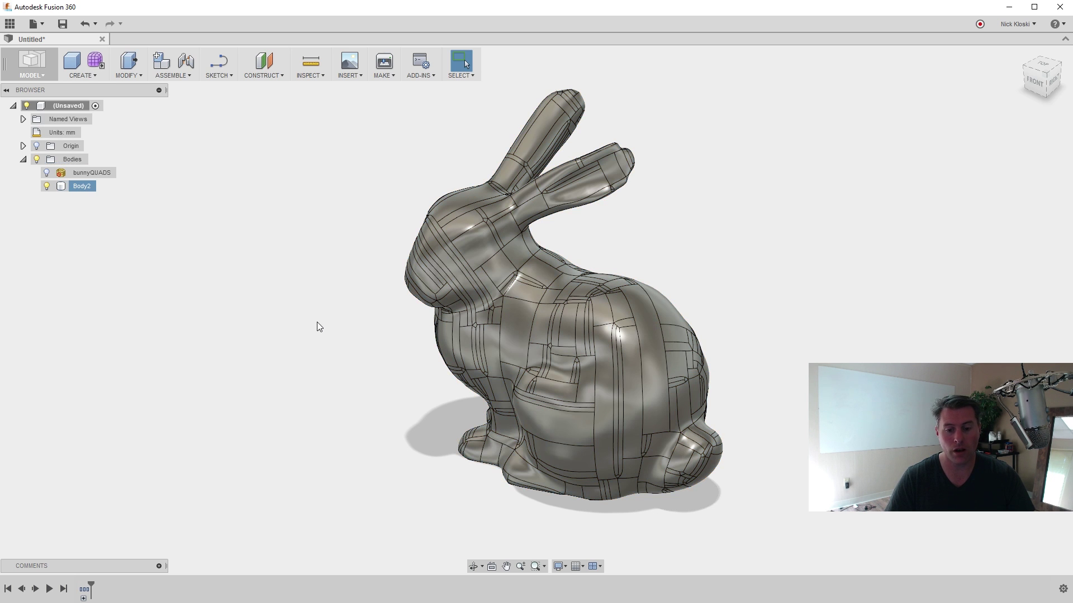
click(516, 321)
right_click(515, 320)
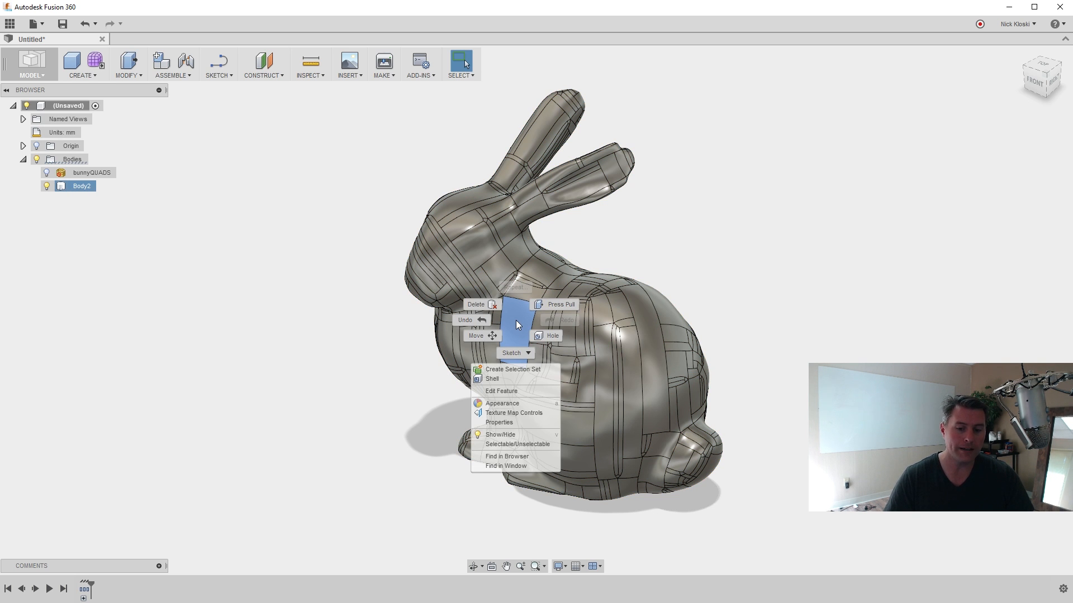
Enter Edit Form and push one front face inward to a dent of about -1.259 mm.
click(501, 391)
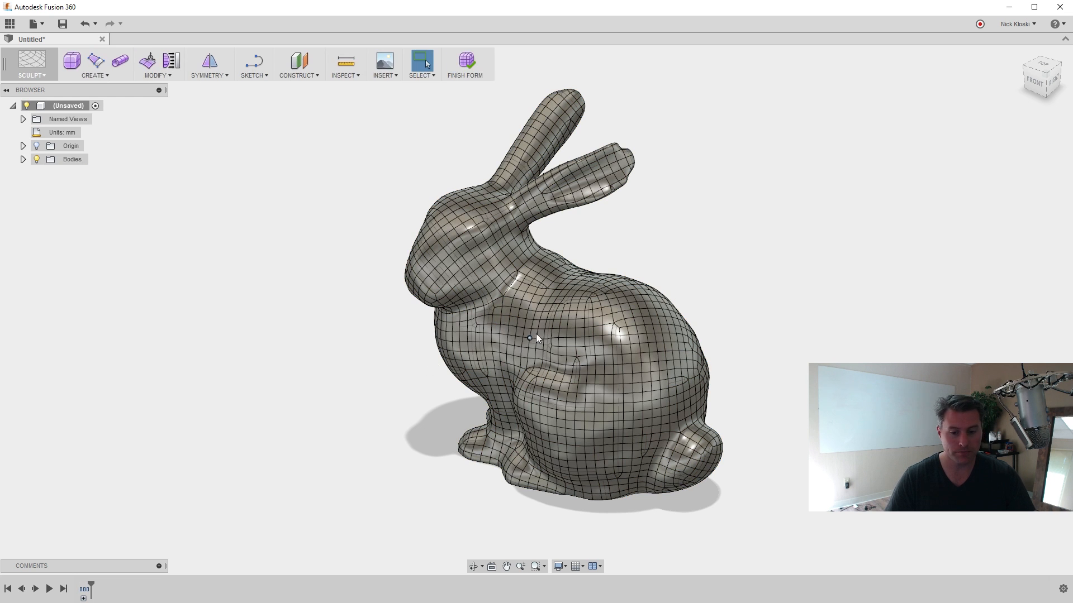
scroll(510, 326, up, 4)
scroll(518, 356, up, 4)
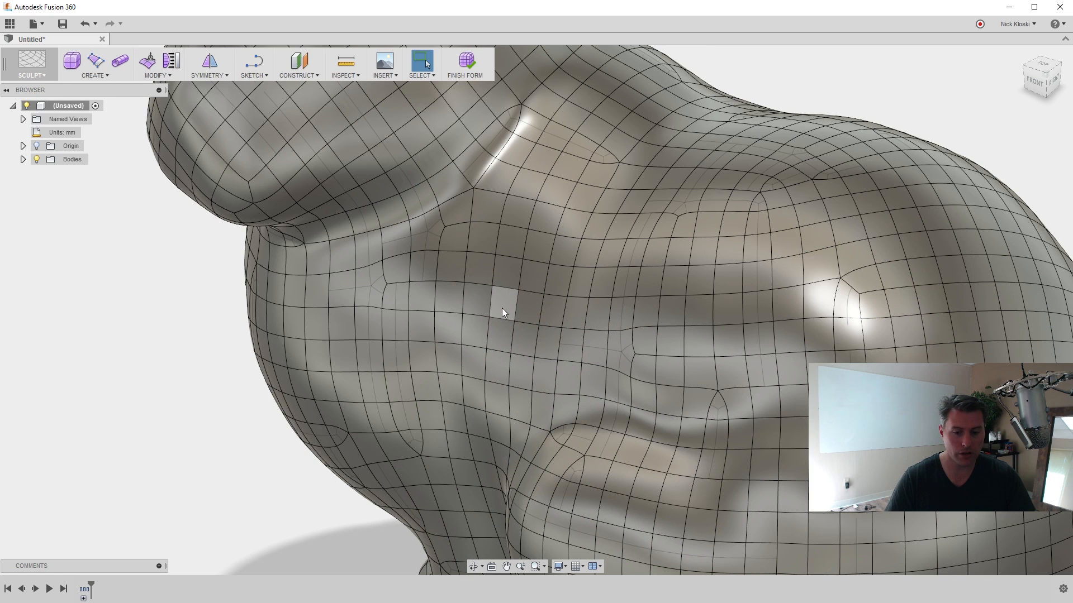
right_click(501, 301)
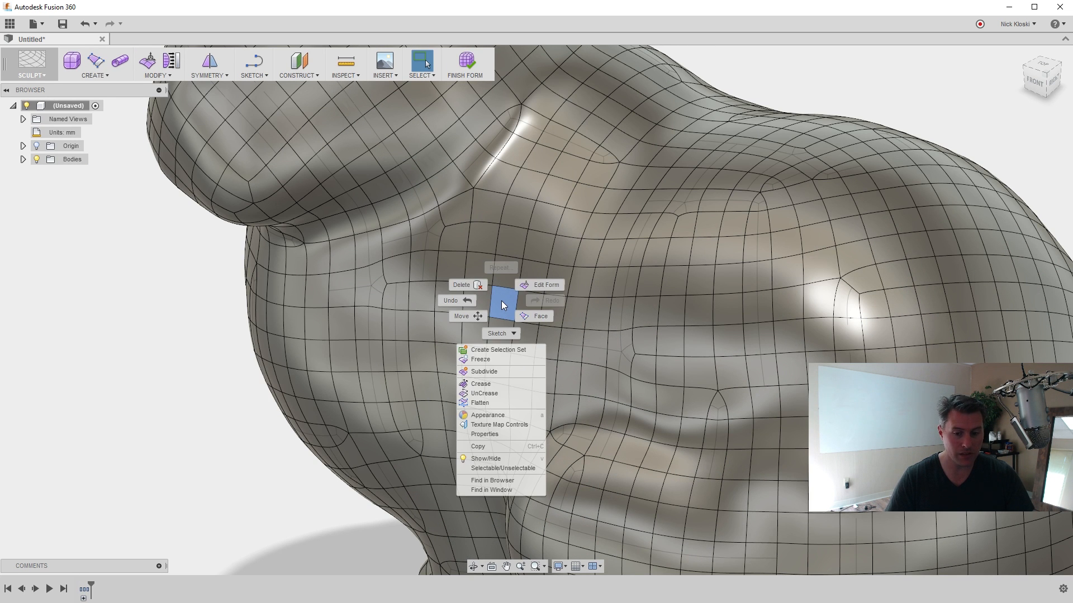
click(528, 286)
click(509, 302)
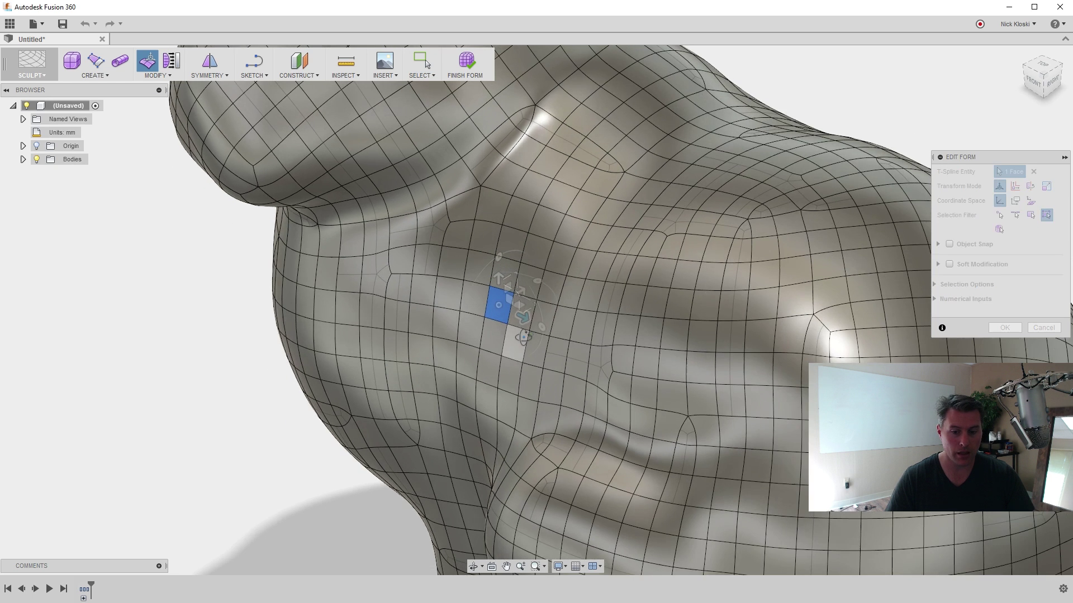
shift+middle_drag(528, 302, 517, 317)
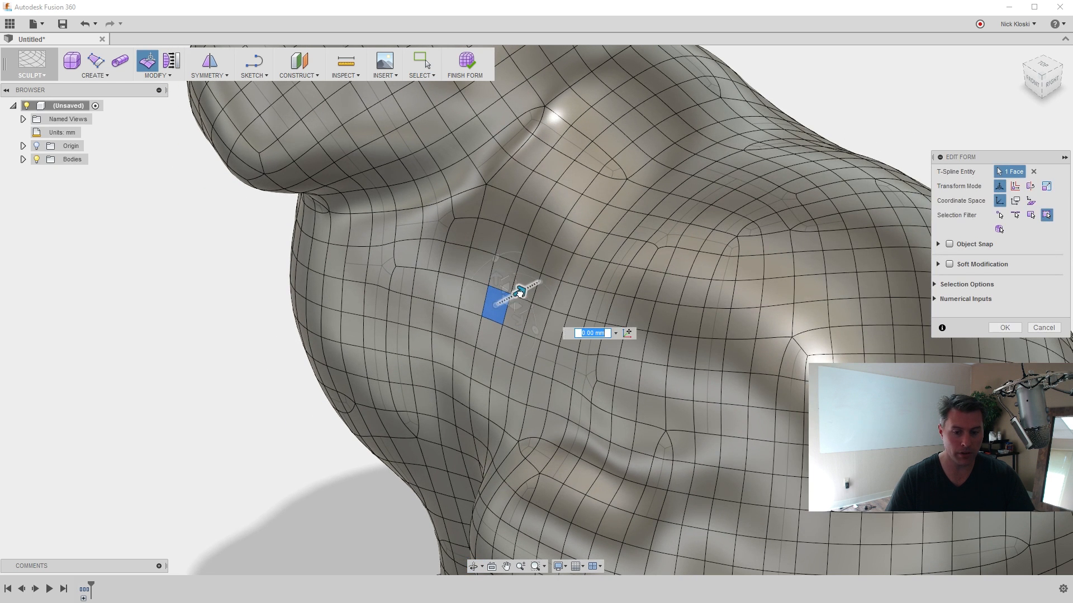
drag(519, 293, 457, 319)
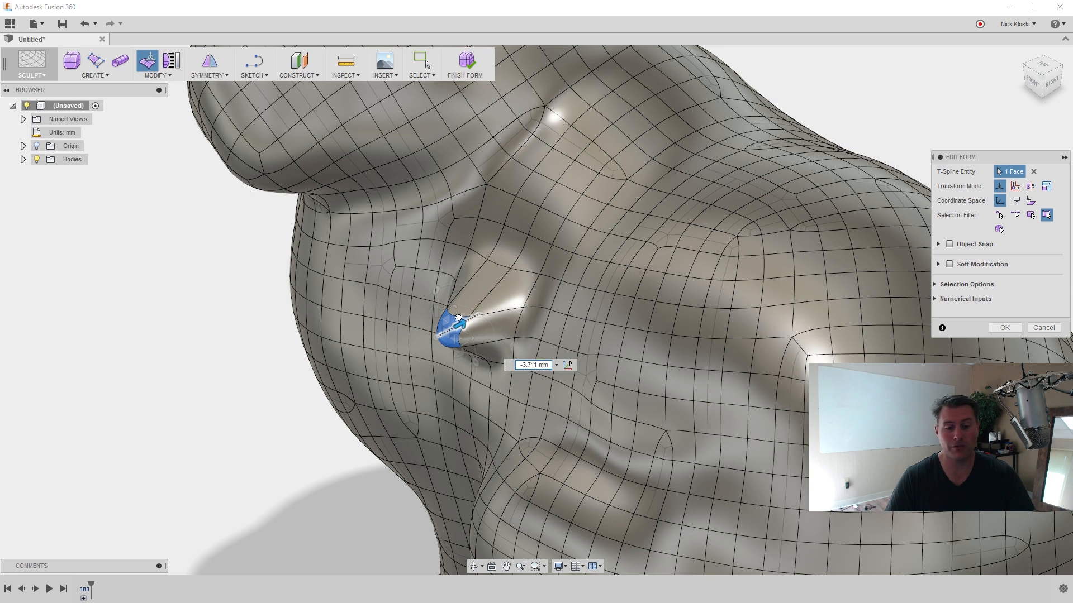
mouse_move(457, 319)
mouse_down()
mouse_move(510, 306)
mouse_move(503, 312)
mouse_up()
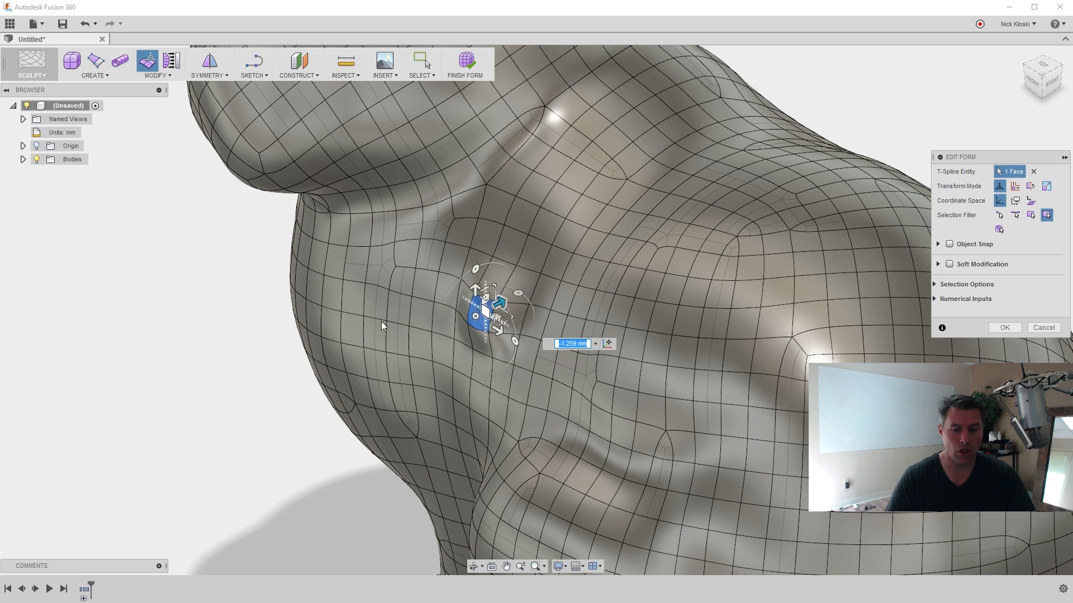
shift+middle_drag(382, 321, 300, 336)
scroll(300, 337, up, 5)
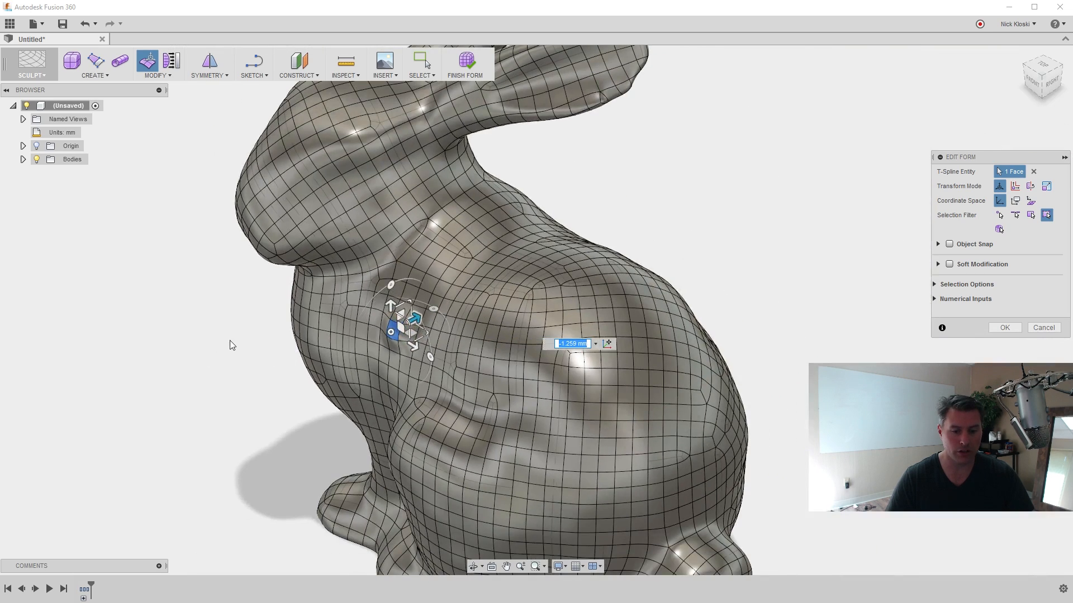
Box-select the snout faces, rotate them slightly and confirm the form edits.
shift+middle_drag(231, 345, 301, 377)
drag(320, 173, 466, 356)
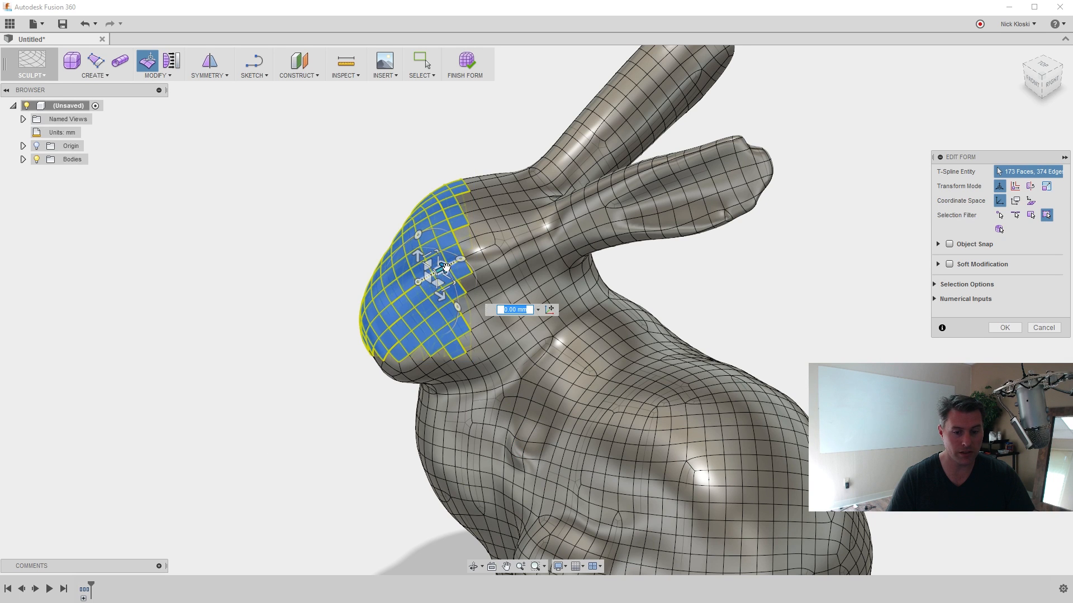
mouse_move(417, 233)
mouse_down()
mouse_move(392, 251)
mouse_move(417, 228)
mouse_up()
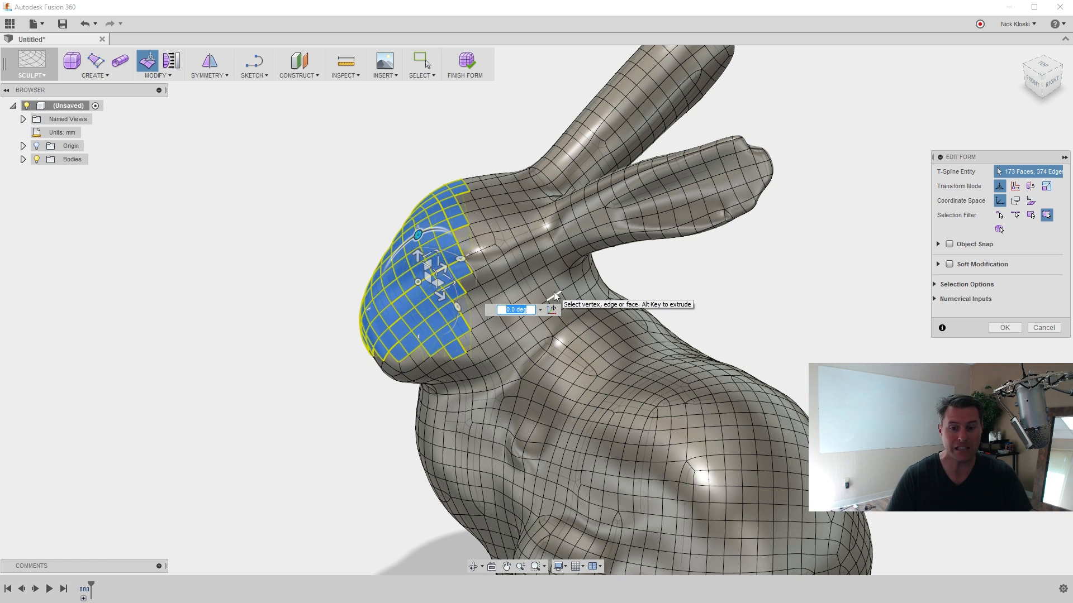
click(1004, 328)
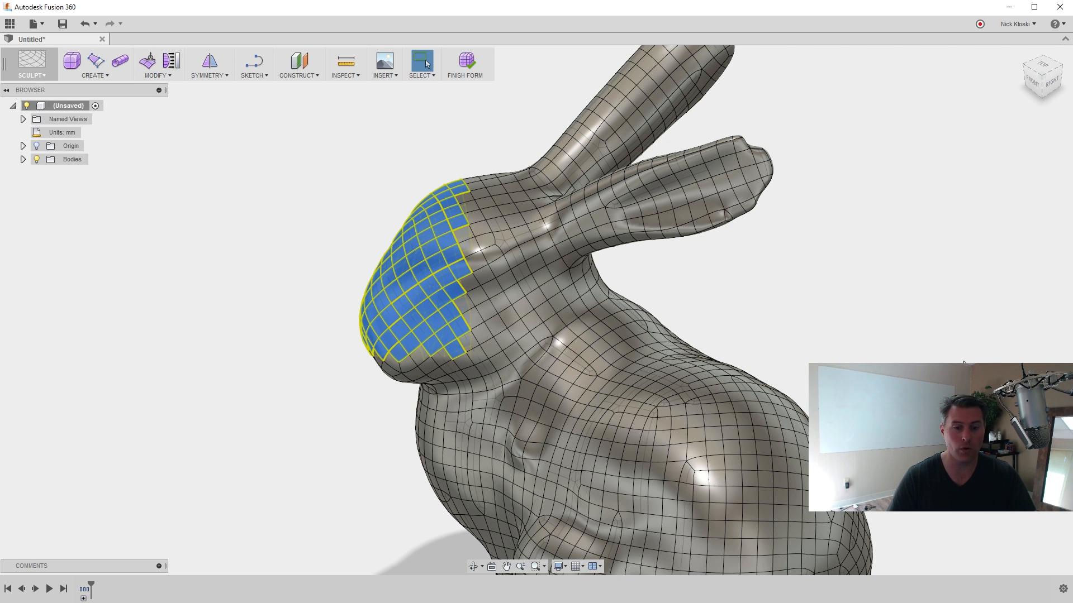